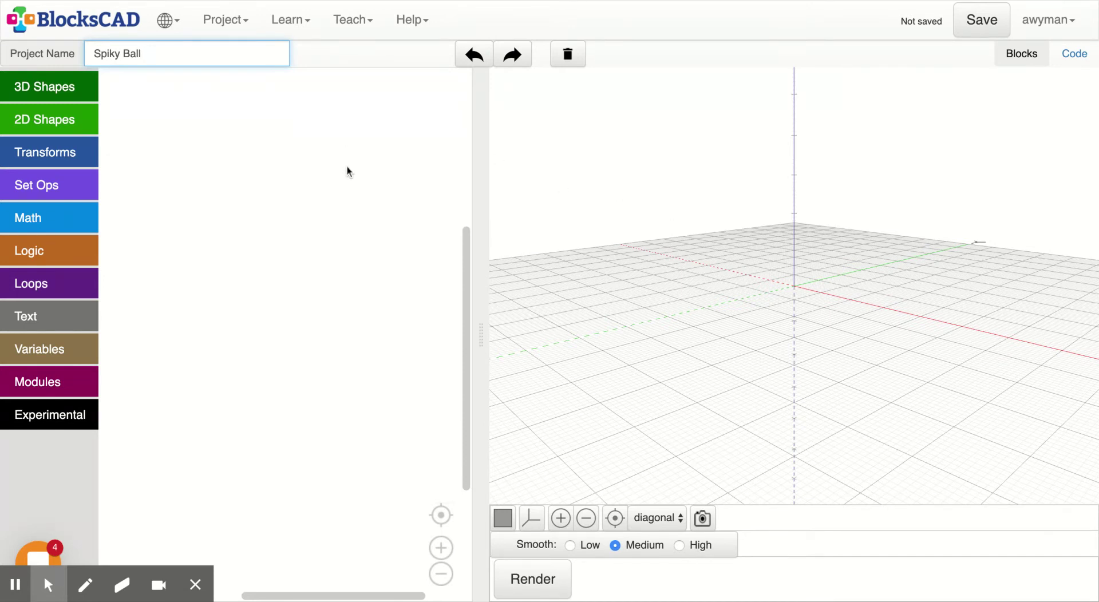
# Add a cube block sized X 3, Y 3 and Z 20, and render the model.
pyautogui.click(47, 79)
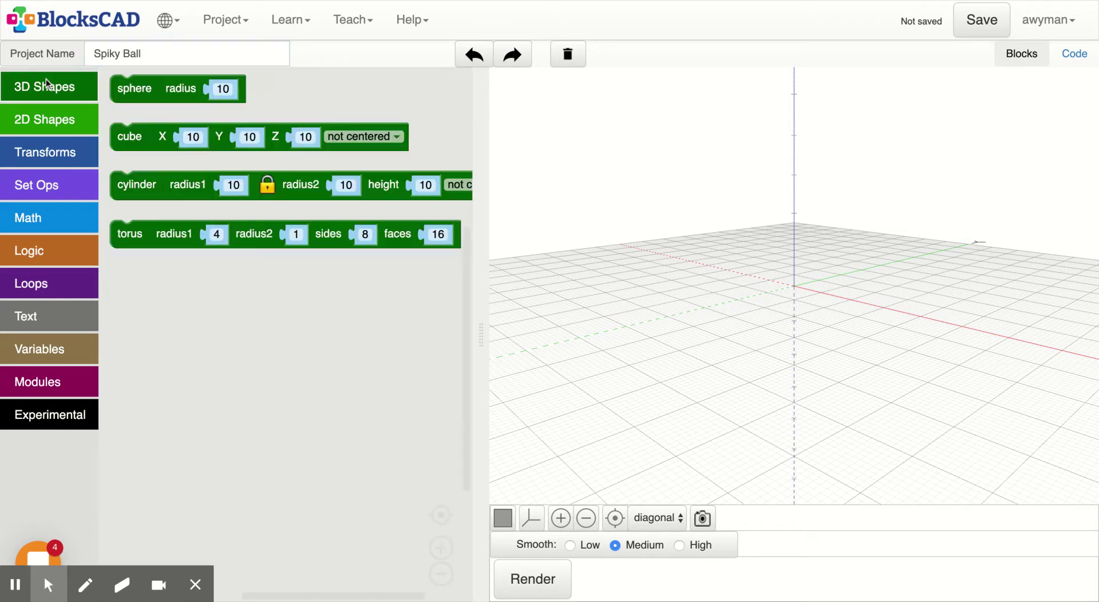
pyautogui.click(133, 150)
pyautogui.moveTo(132, 150); pyautogui.dragTo(154, 241)
pyautogui.click(217, 228)
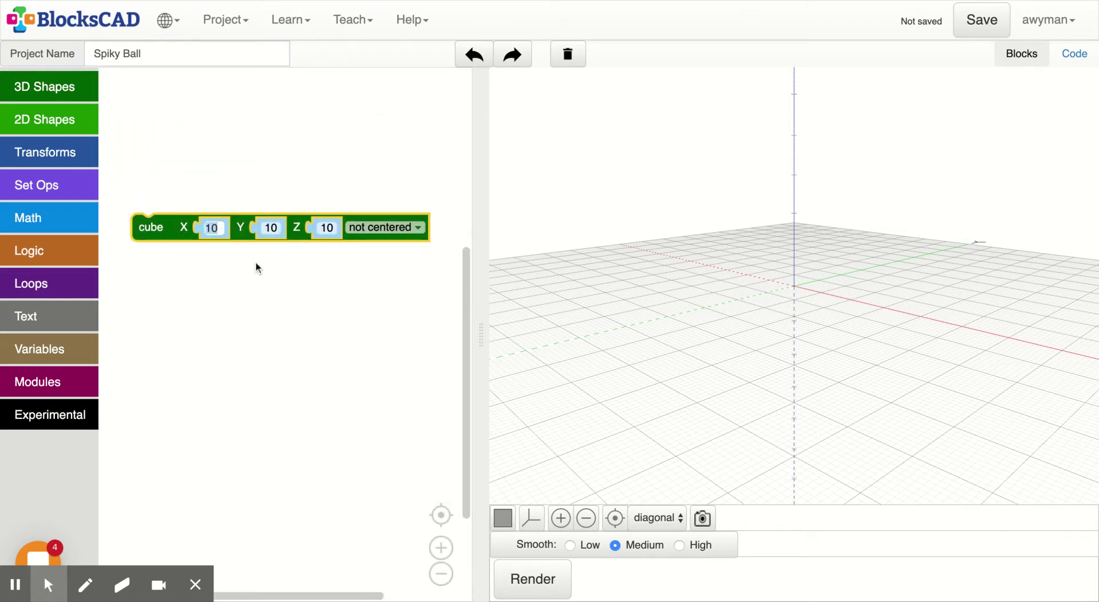
pyautogui.write('3')
pyautogui.click(264, 227)
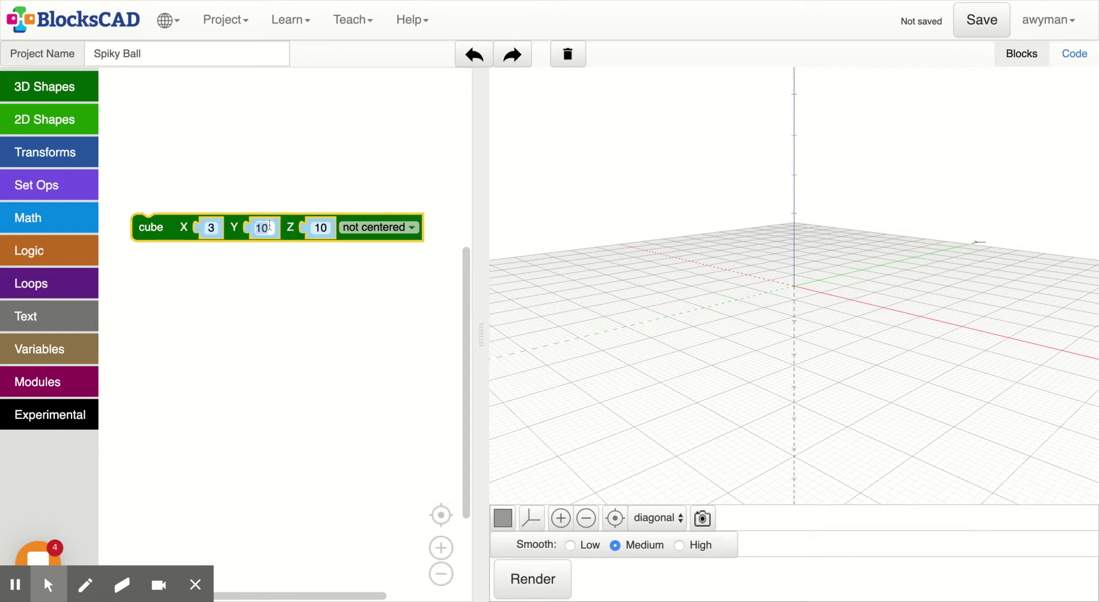
pyautogui.write('3')
pyautogui.click(315, 228)
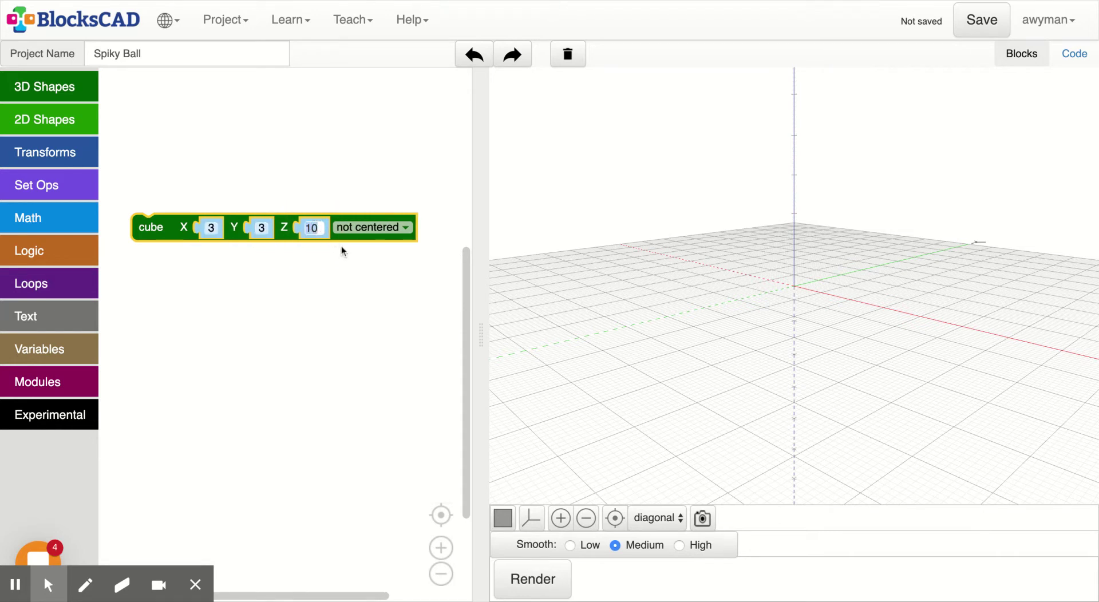
pyautogui.write('20')
pyautogui.click(540, 580)
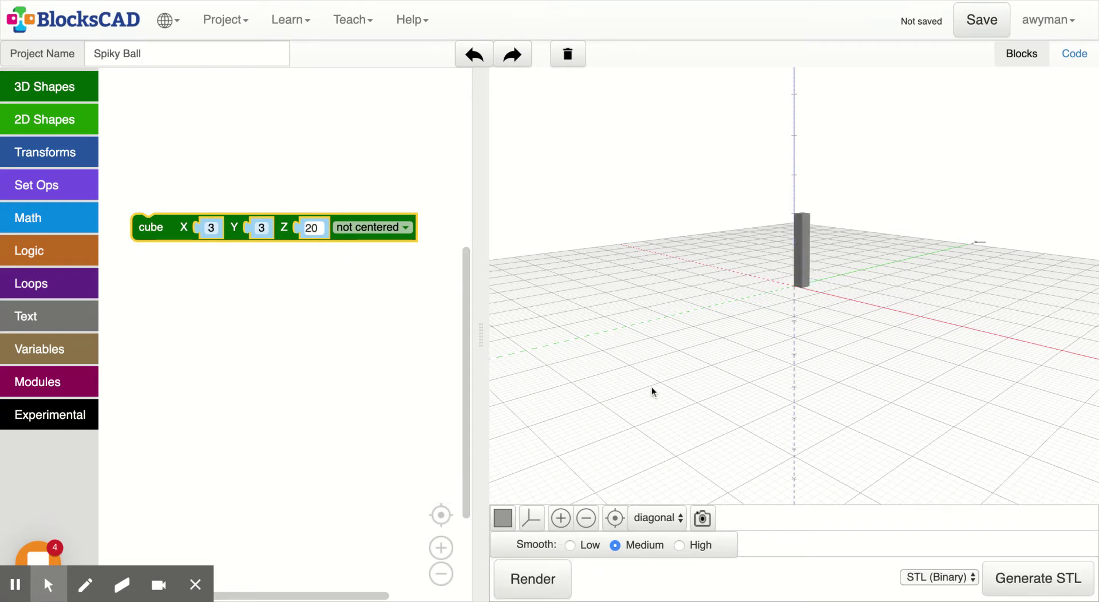
# Set the cube's Z size to 40, render it and inspect the bar from several angles.
pyautogui.click(560, 518)
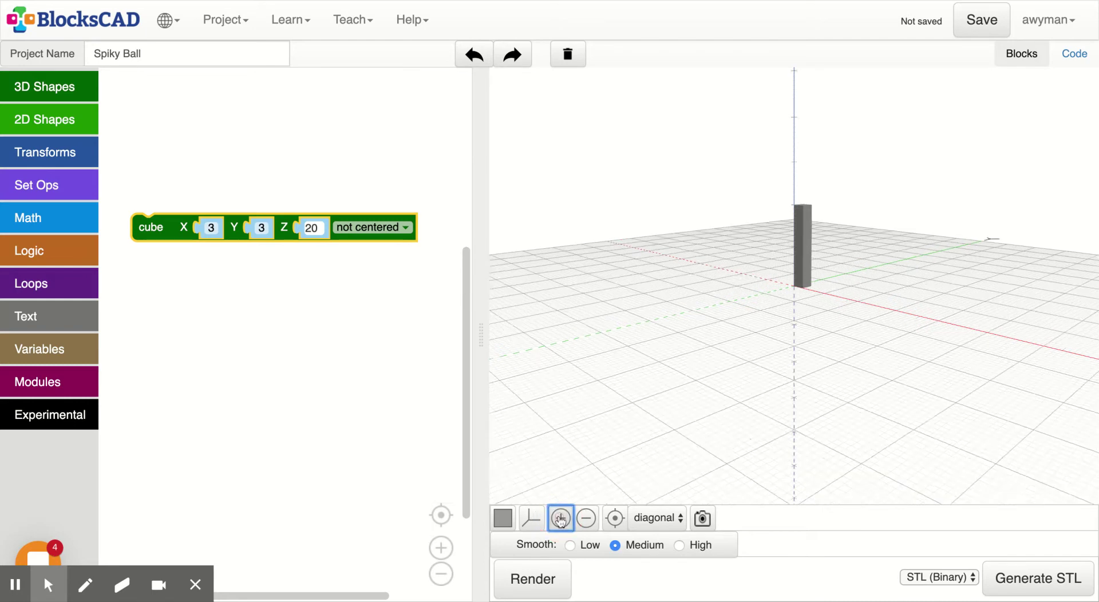
pyautogui.moveTo(697, 312); pyautogui.dragTo(682, 371)
pyautogui.click(315, 226)
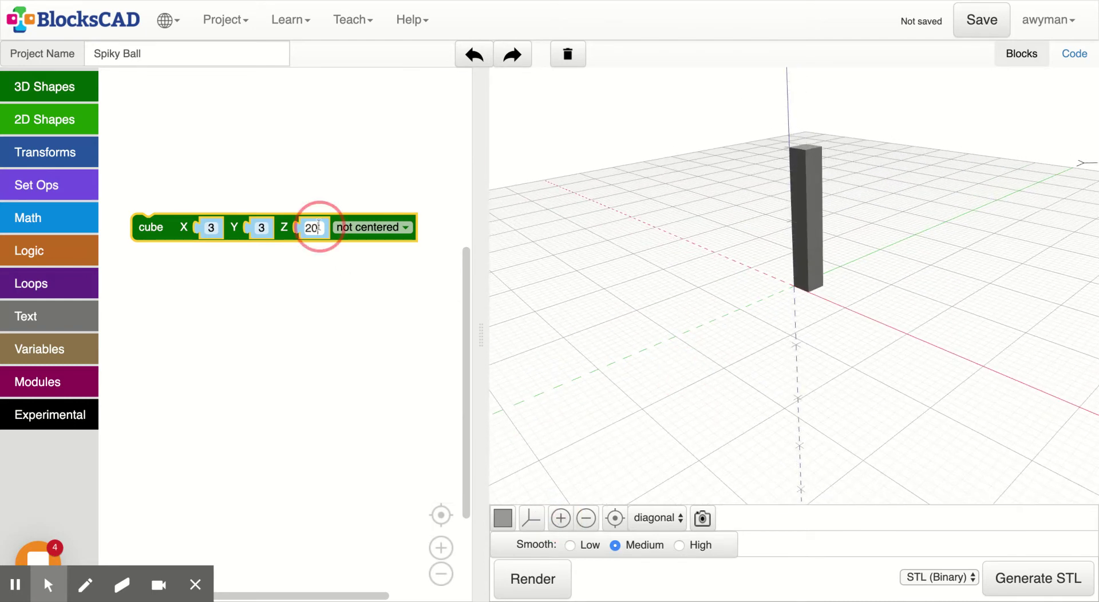
pyautogui.click(297, 224)
pyautogui.write('40')
pyautogui.click(532, 579)
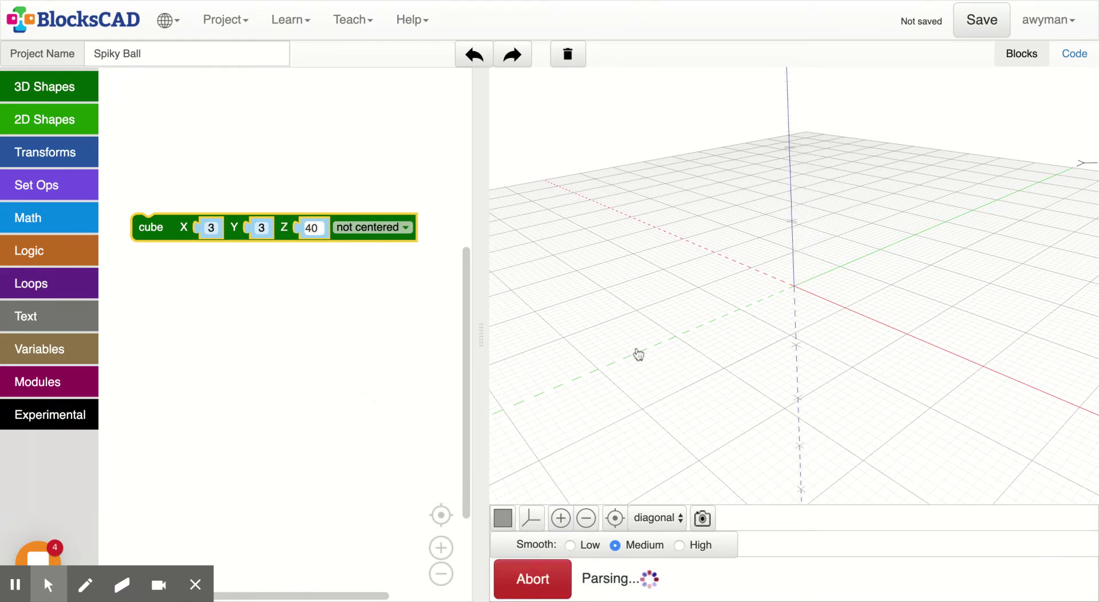
pyautogui.click(586, 518)
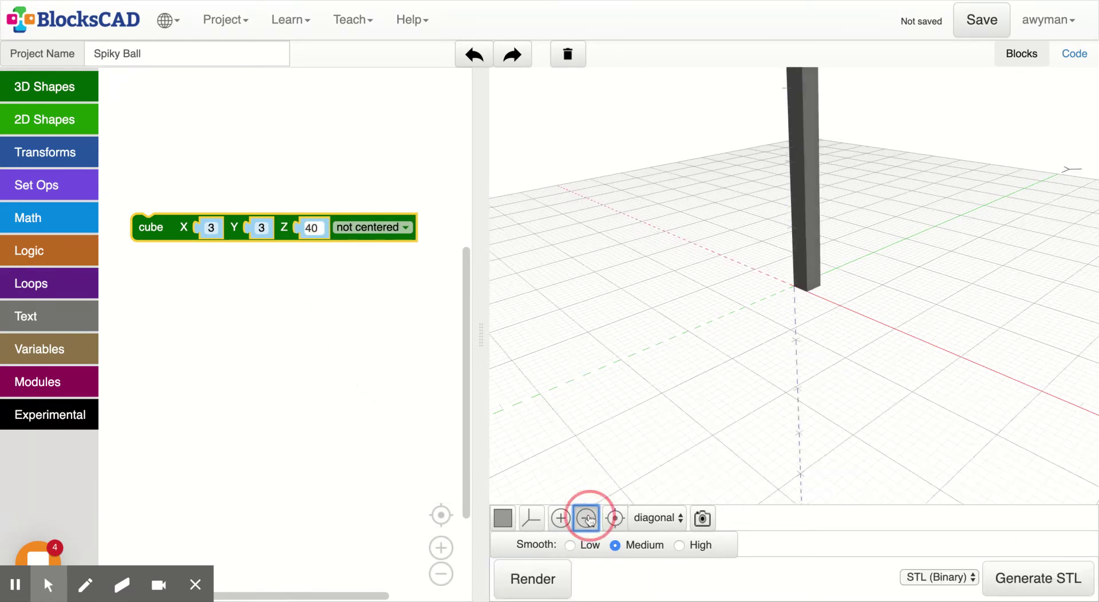
pyautogui.moveTo(668, 332)
pyautogui.mouseDown()
pyautogui.moveTo(525, 359)
pyautogui.moveTo(579, 353)
pyautogui.moveTo(689, 372)
pyautogui.mouseUp()
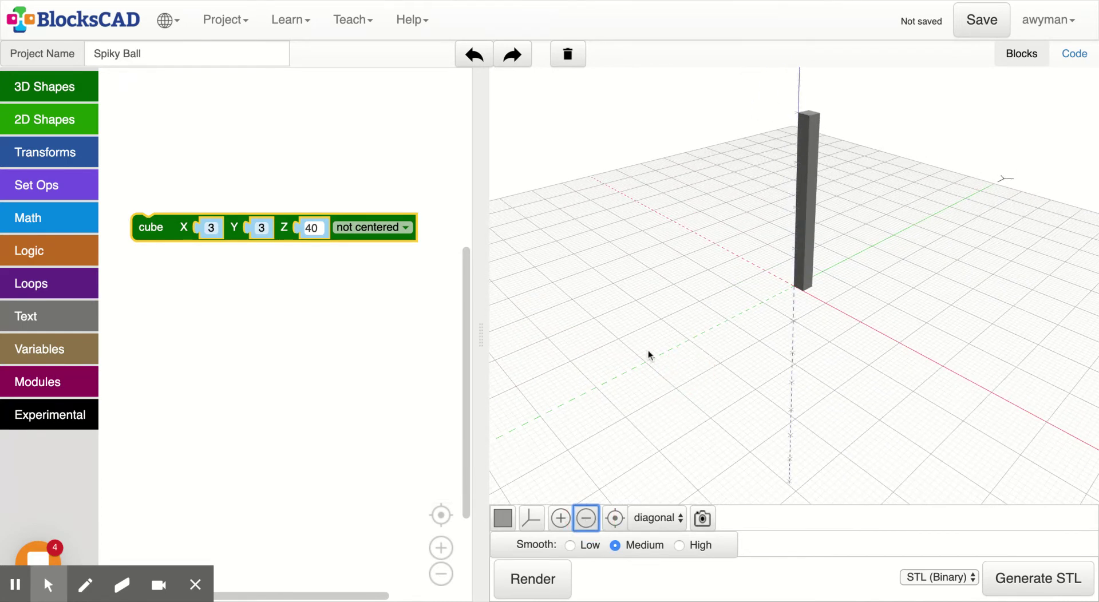
pyautogui.moveTo(625, 351)
pyautogui.mouseDown()
pyautogui.moveTo(557, 324)
pyautogui.moveTo(538, 330)
pyautogui.mouseUp()
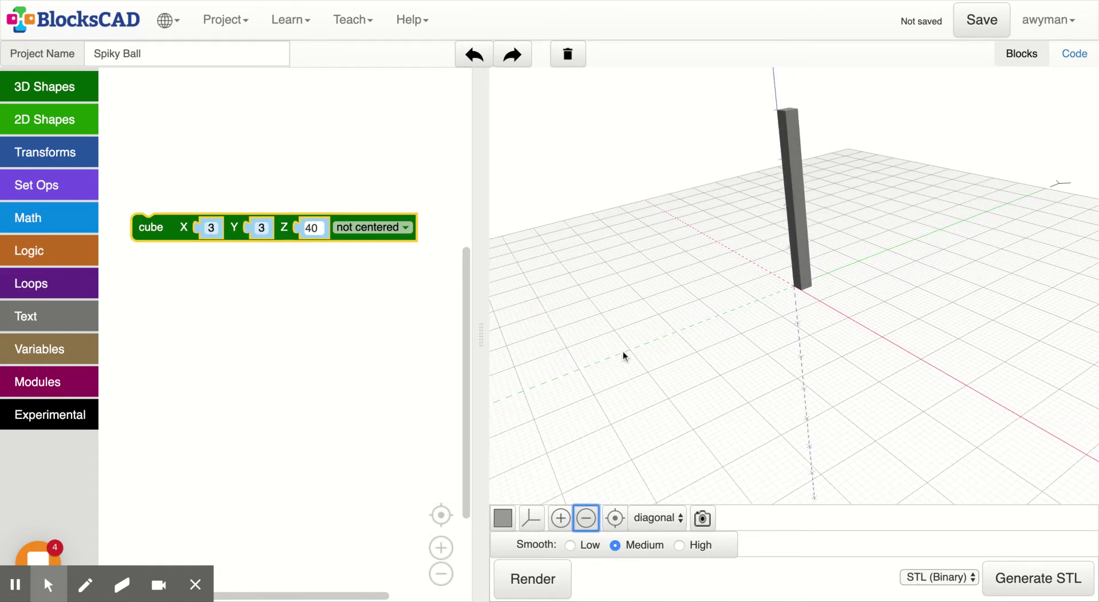
pyautogui.moveTo(685, 355)
pyautogui.mouseDown()
pyautogui.moveTo(703, 362)
pyautogui.moveTo(551, 336)
pyautogui.mouseUp()
pyautogui.click(829, 371)
pyautogui.moveTo(829, 371)
pyautogui.mouseDown()
pyautogui.moveTo(719, 297)
pyautogui.moveTo(766, 304)
pyautogui.moveTo(787, 284)
pyautogui.moveTo(760, 300)
pyautogui.moveTo(761, 354)
pyautogui.mouseUp()
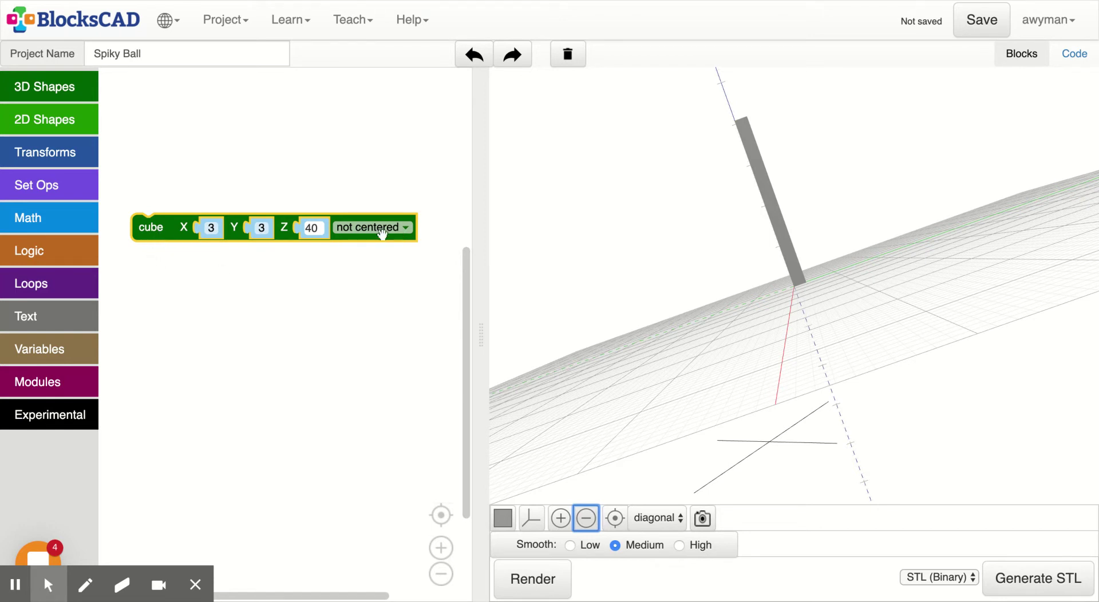
# Duplicate the cube block, place the copy below the original and render the model.
pyautogui.rightClick(165, 234)
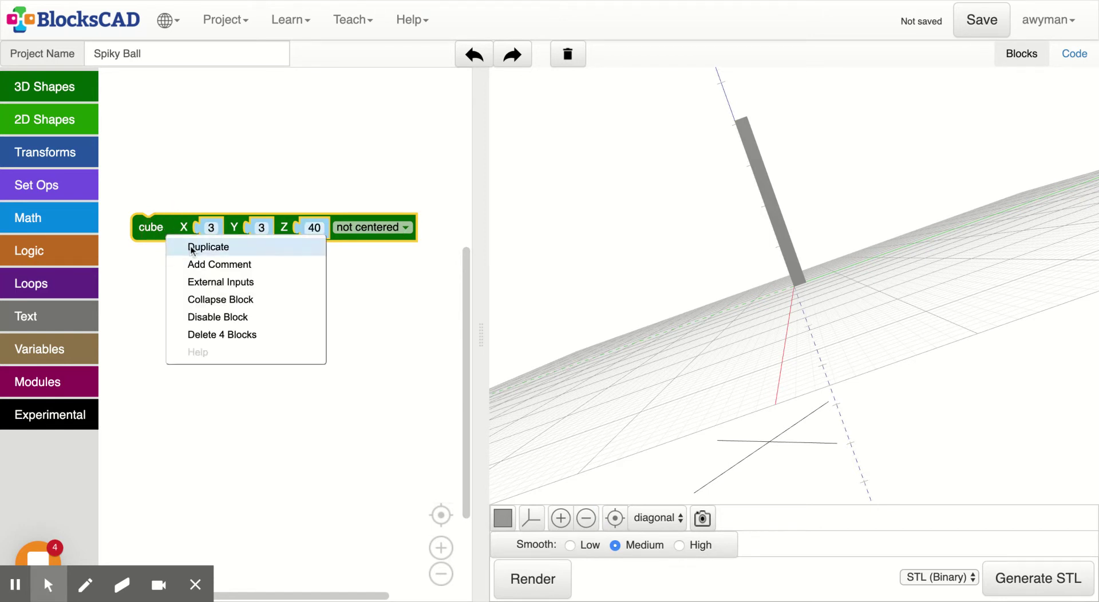
pyautogui.click(191, 247)
pyautogui.click(184, 265)
pyautogui.moveTo(163, 340); pyautogui.dragTo(164, 339)
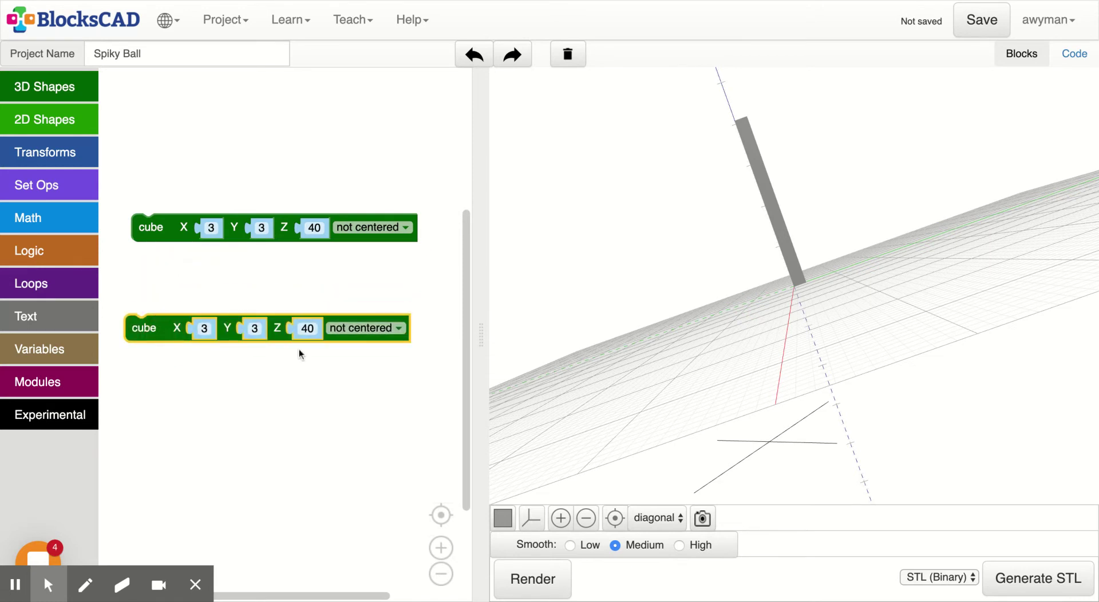
pyautogui.click(536, 577)
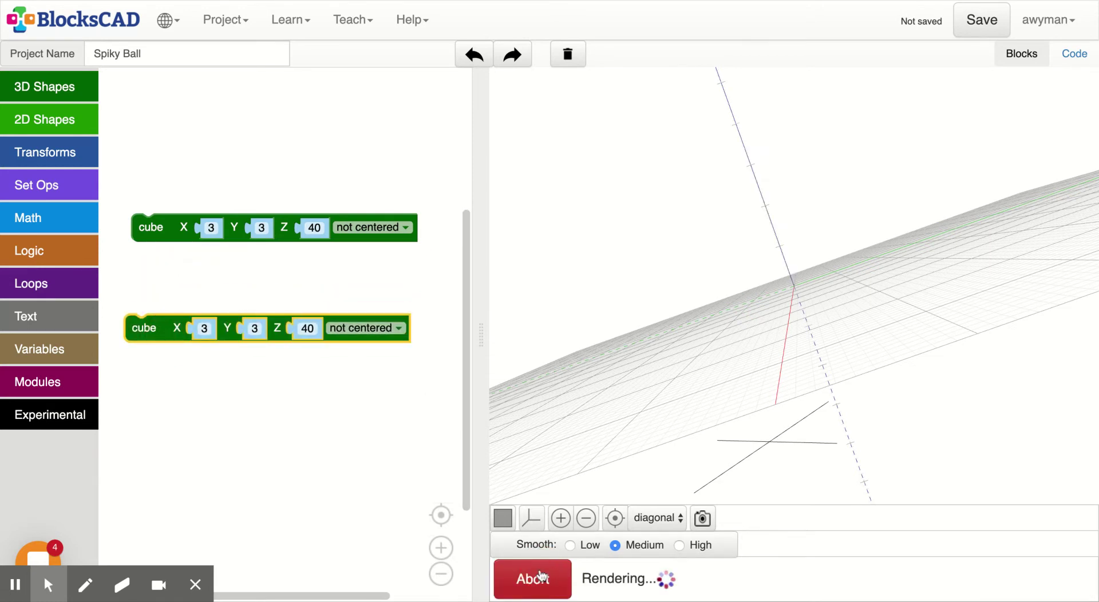
# Change both cube blocks from not centered to centered.
pyautogui.click(375, 229)
pyautogui.click(376, 260)
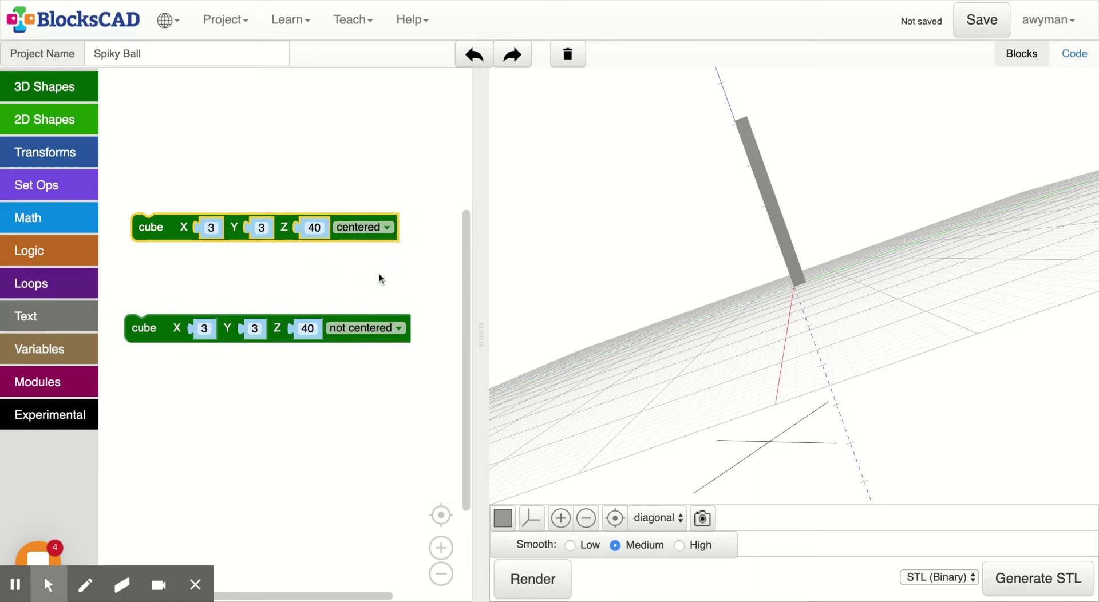
pyautogui.click(384, 325)
pyautogui.click(381, 356)
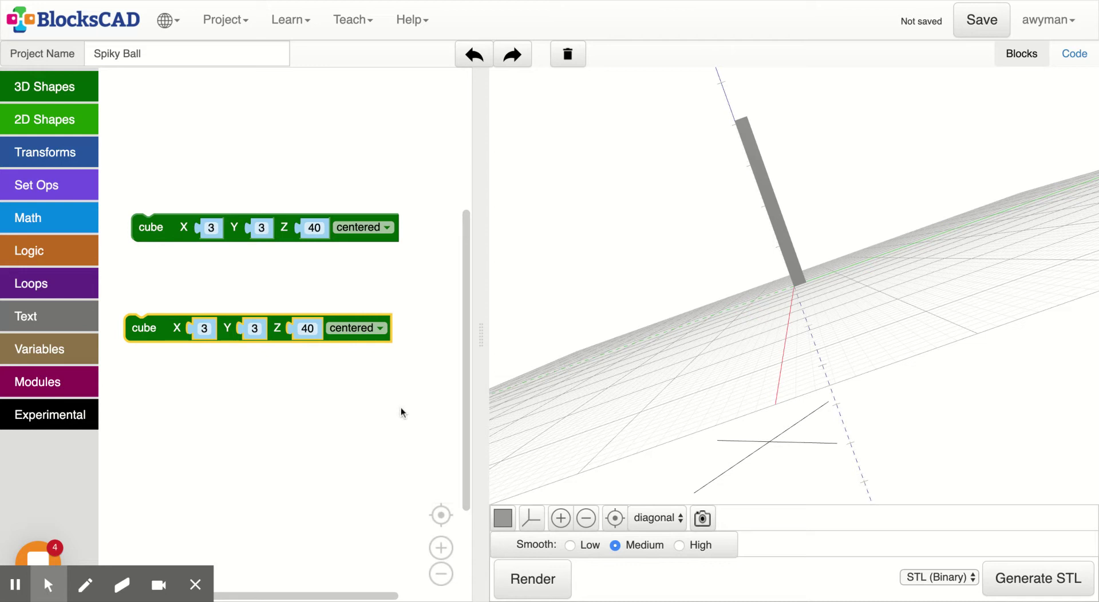
# Wrap the lower cube in a rotate block with X set to 90°.
pyautogui.click(41, 150)
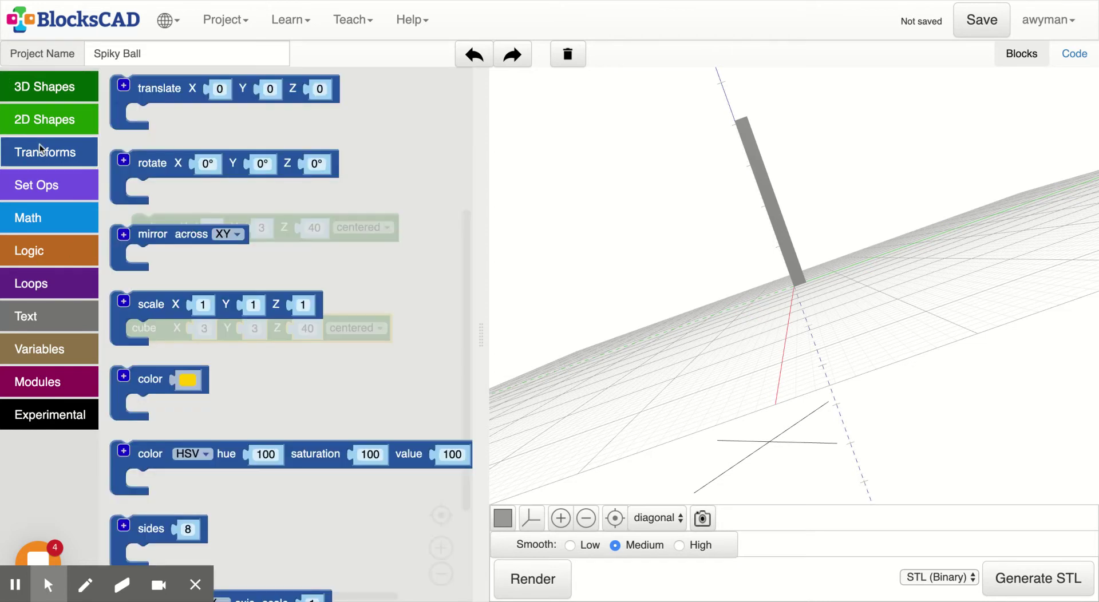
pyautogui.click(144, 229)
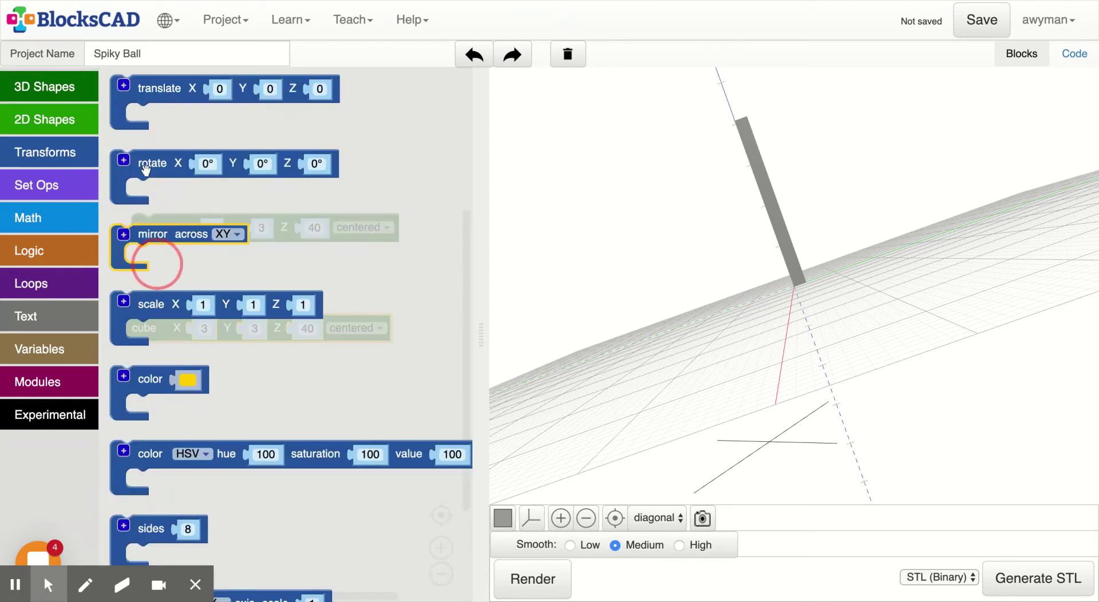
pyautogui.moveTo(145, 169); pyautogui.dragTo(177, 320)
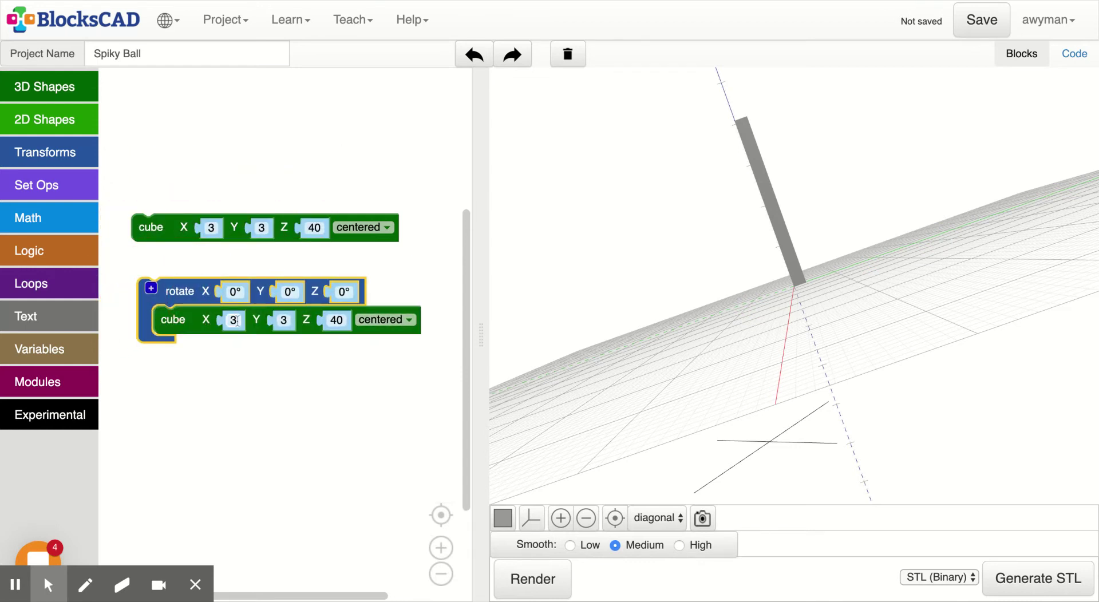
pyautogui.click(243, 291)
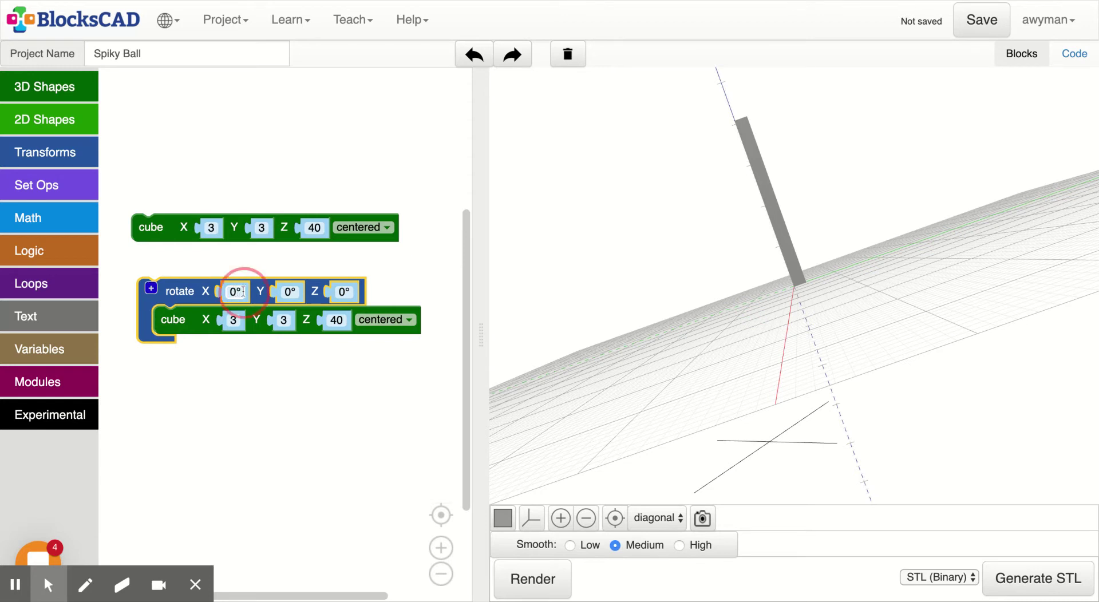
pyautogui.moveTo(250, 323)
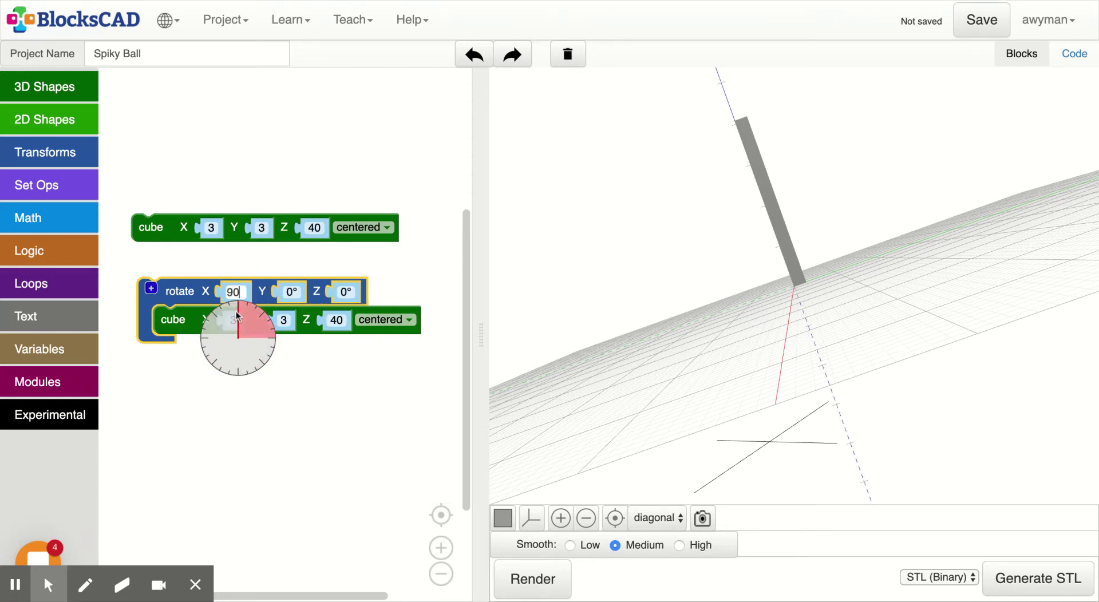
pyautogui.click(237, 314)
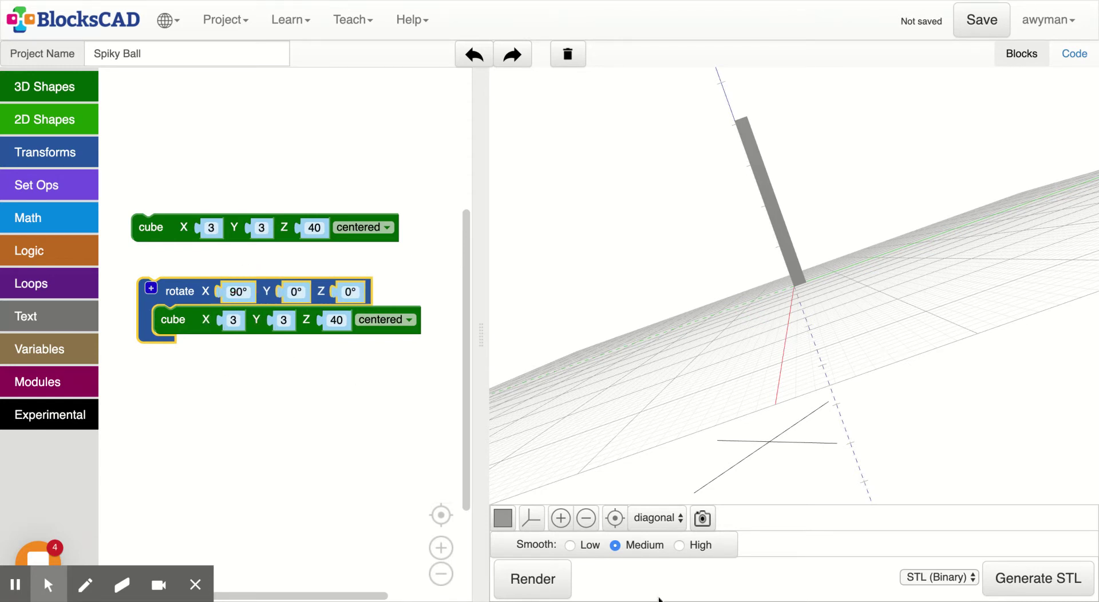
# Render the upright and rotated cubes together, and save the project.
pyautogui.click(513, 588)
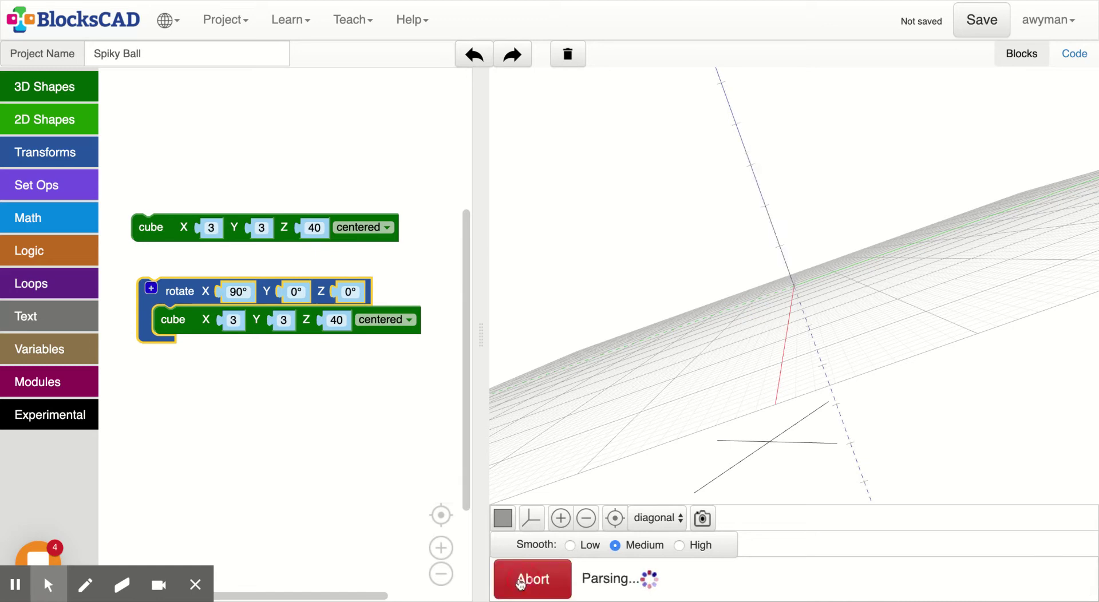
pyautogui.moveTo(633, 432)
pyautogui.mouseDown()
pyautogui.moveTo(687, 451)
pyautogui.moveTo(702, 373)
pyautogui.moveTo(689, 315)
pyautogui.moveTo(716, 433)
pyautogui.moveTo(630, 441)
pyautogui.mouseUp()
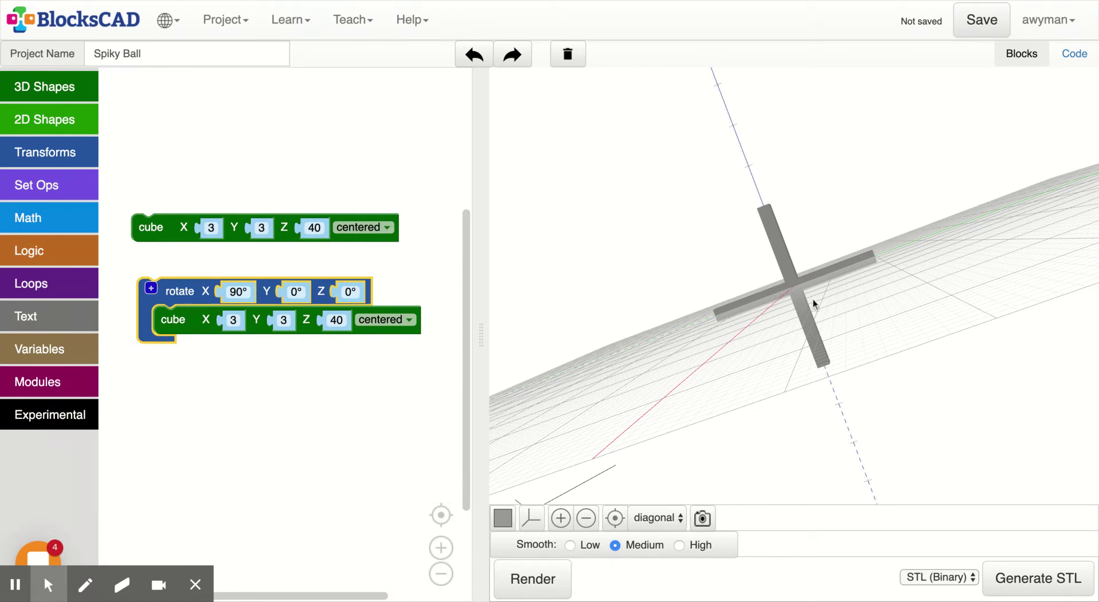
pyautogui.hotkey('ctrl', 's')
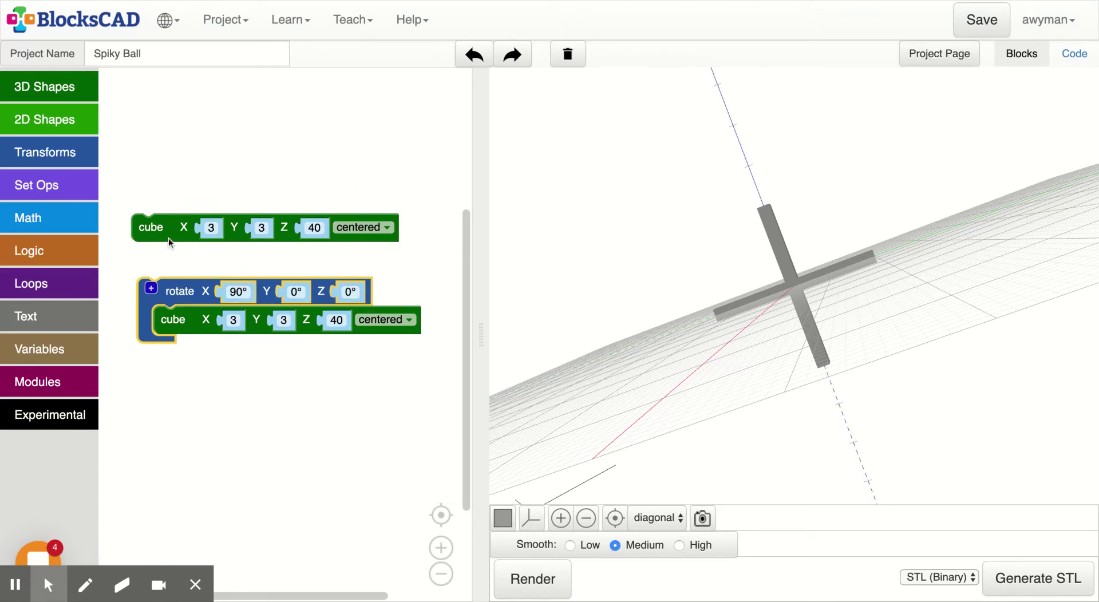
# Wrap the upper cube in a translate block with Z set to 20, and render the model.
pyautogui.click(38, 159)
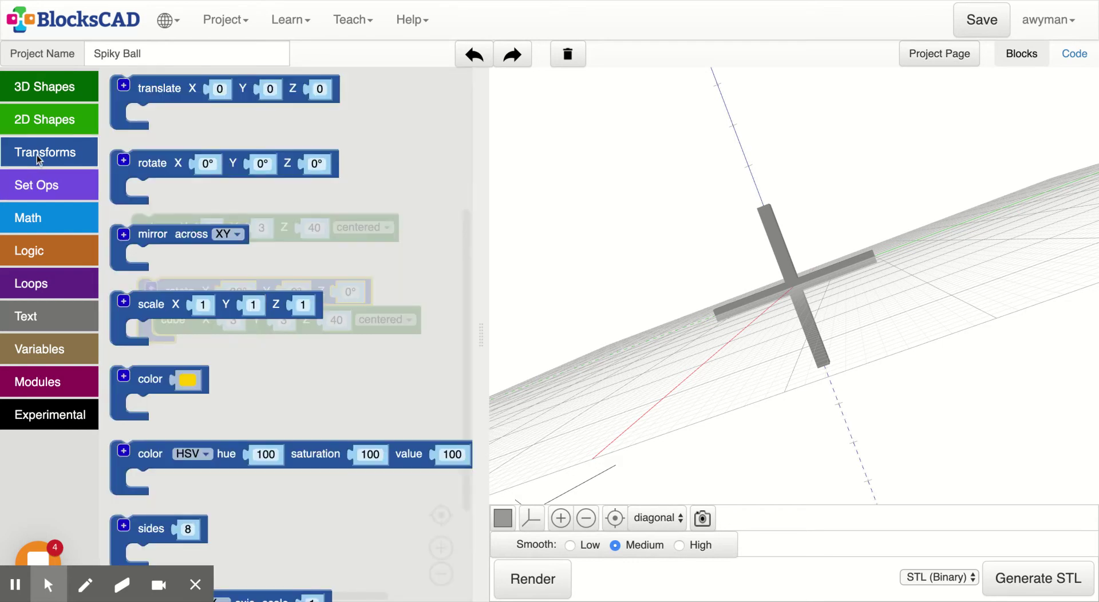
pyautogui.click(140, 92)
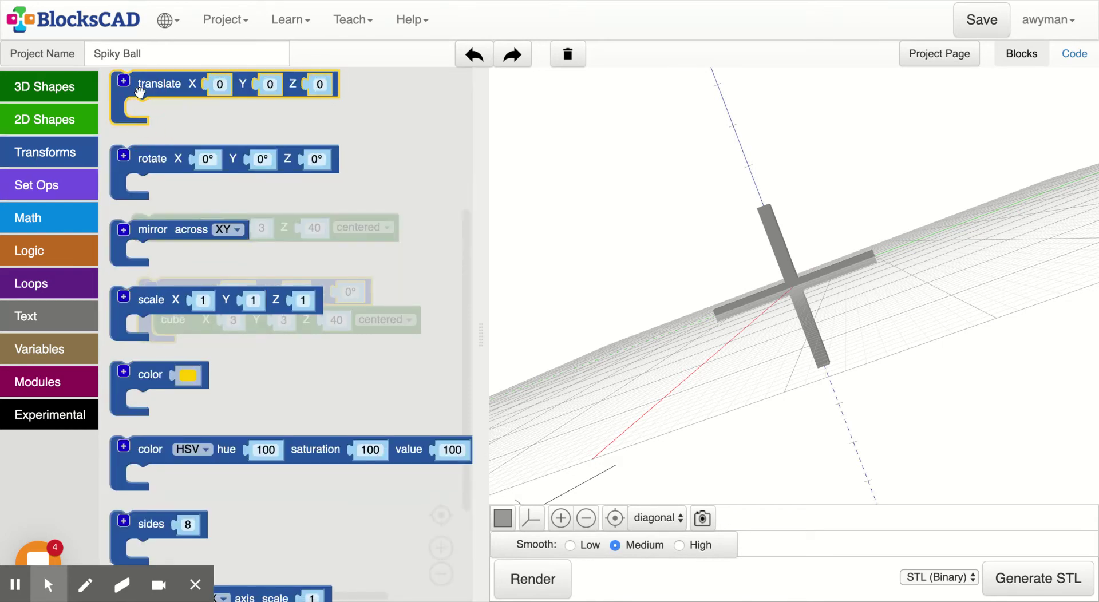
pyautogui.click(173, 130)
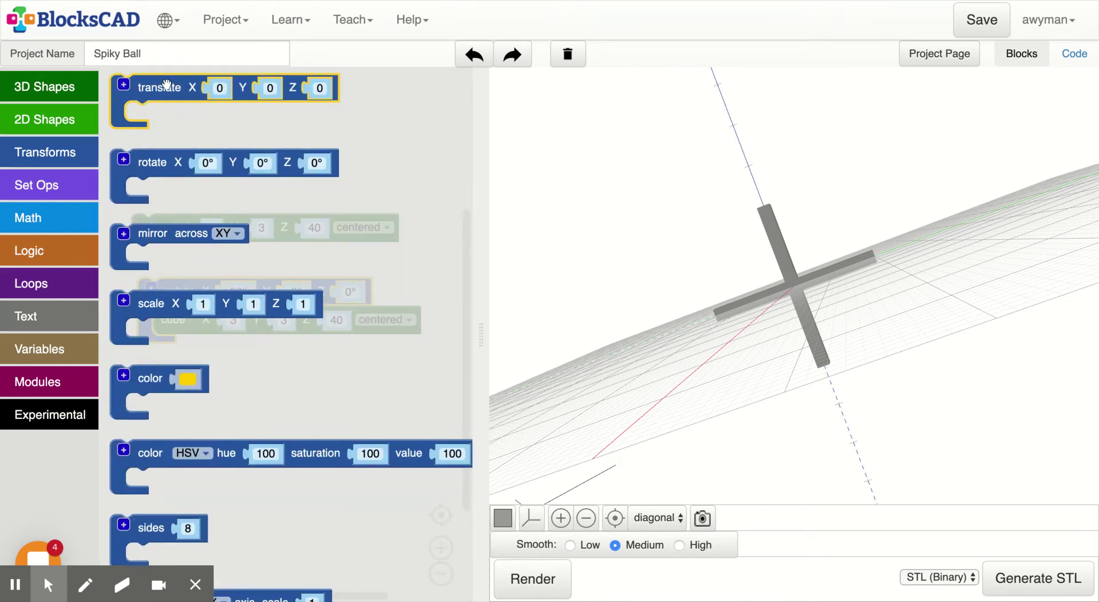
pyautogui.moveTo(156, 83); pyautogui.dragTo(181, 183)
pyautogui.click(340, 184)
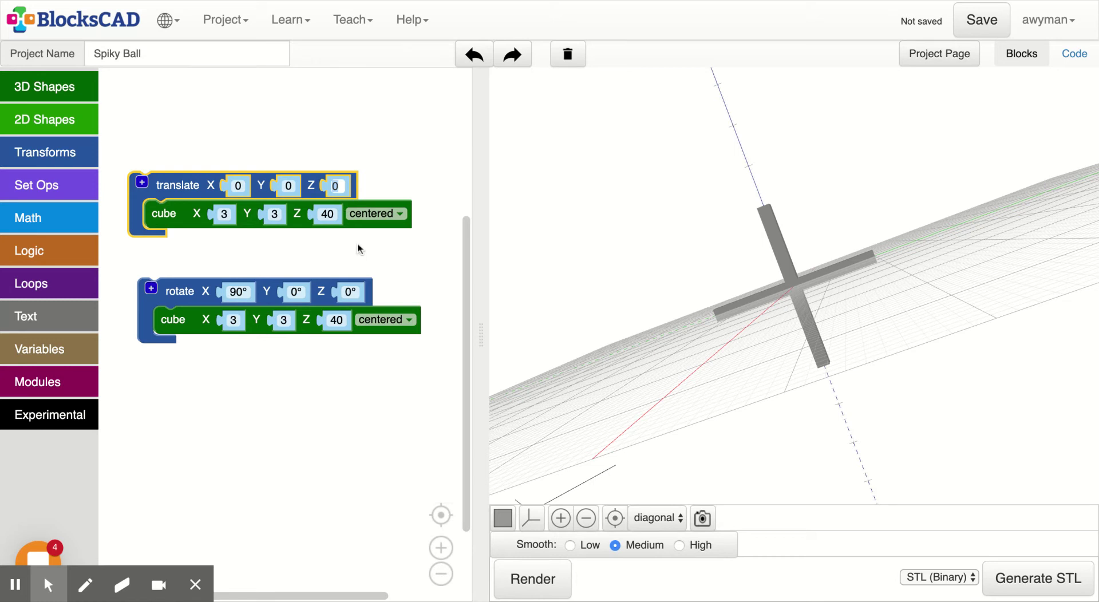
pyautogui.write('20')
pyautogui.click(533, 579)
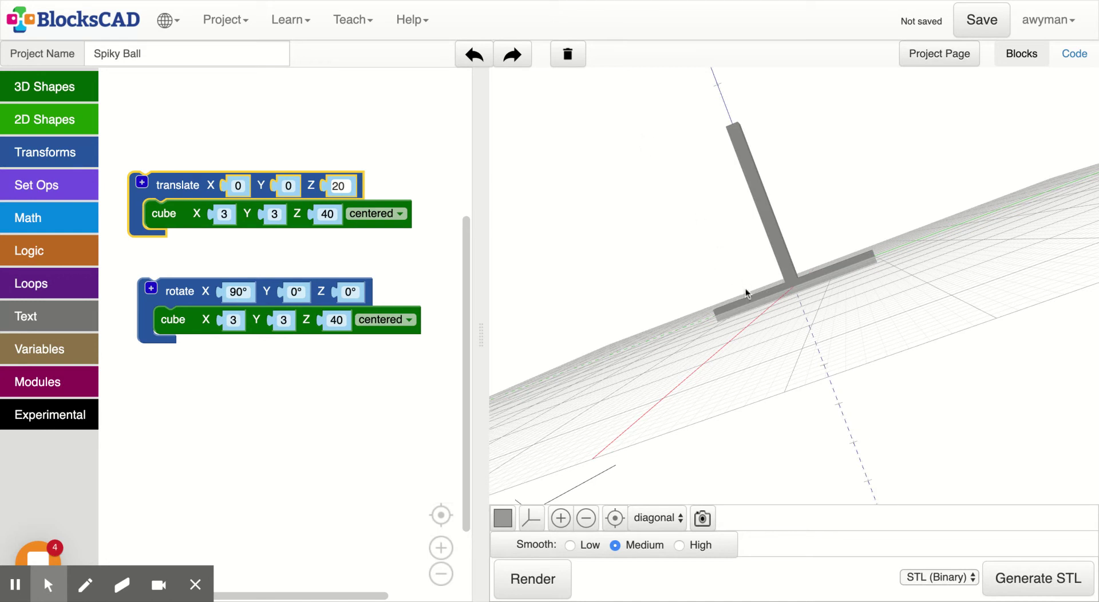
# Wrap the rotate block and its cube in a translate block with Z set to 20, and render the model.
pyautogui.click(52, 162)
pyautogui.click(149, 96)
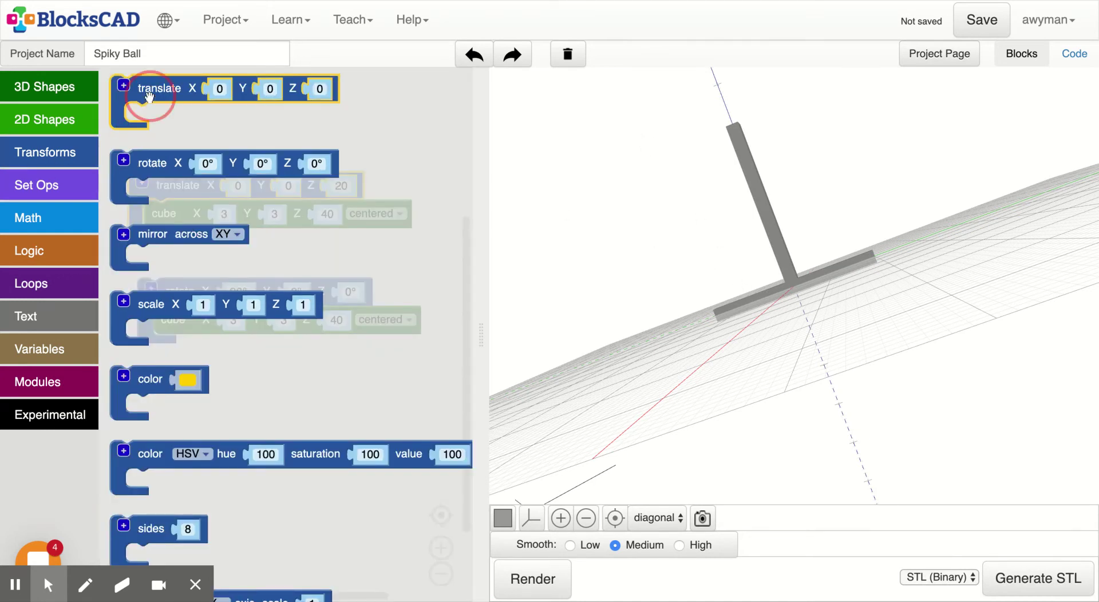
pyautogui.moveTo(149, 96); pyautogui.dragTo(179, 303)
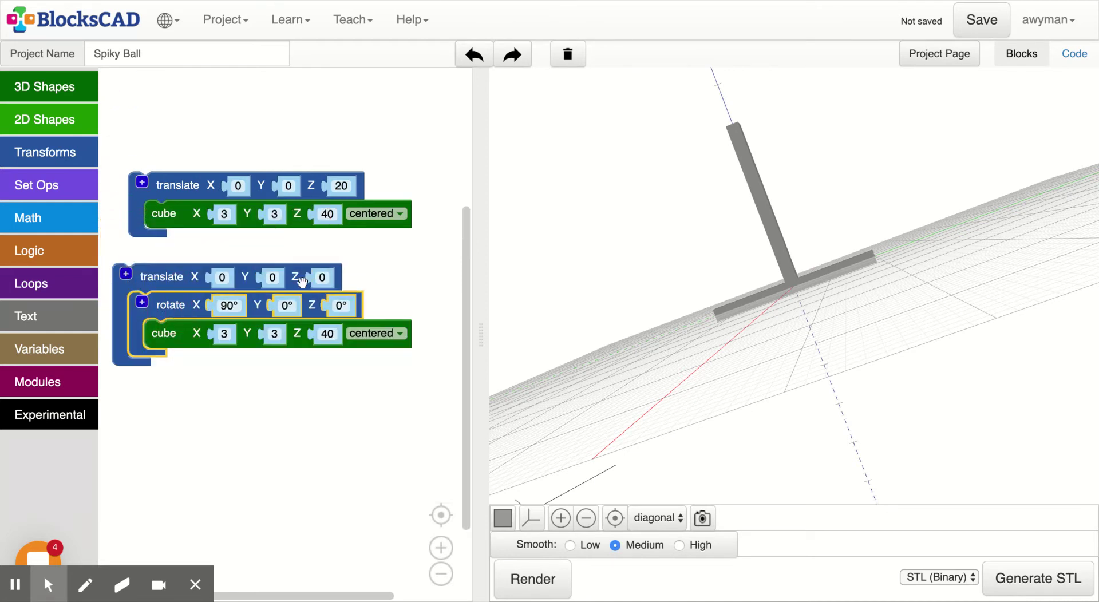
pyautogui.click(323, 278)
pyautogui.write('4')
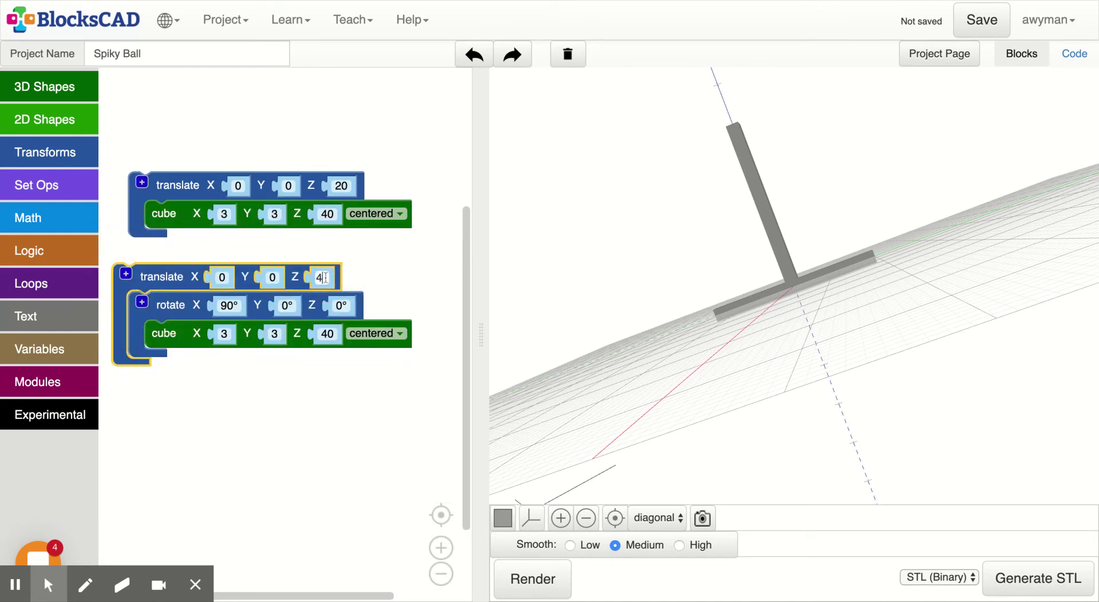
pyautogui.write('0')
pyautogui.press('BackSpace')
pyautogui.press('BackSpace')
pyautogui.write('20')
pyautogui.click(536, 583)
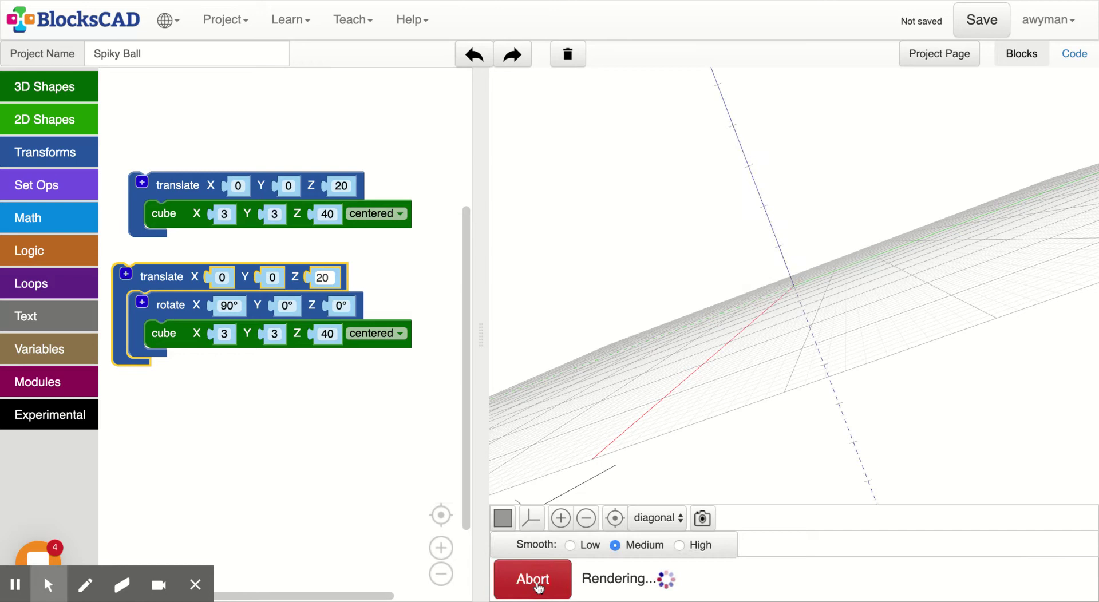
# Reposition the translate block holding the 90° rotated cube and duplicate it with its contents.
pyautogui.moveTo(747, 315)
pyautogui.mouseDown()
pyautogui.moveTo(825, 306)
pyautogui.moveTo(746, 318)
pyautogui.mouseUp()
pyautogui.moveTo(124, 293); pyautogui.dragTo(151, 285)
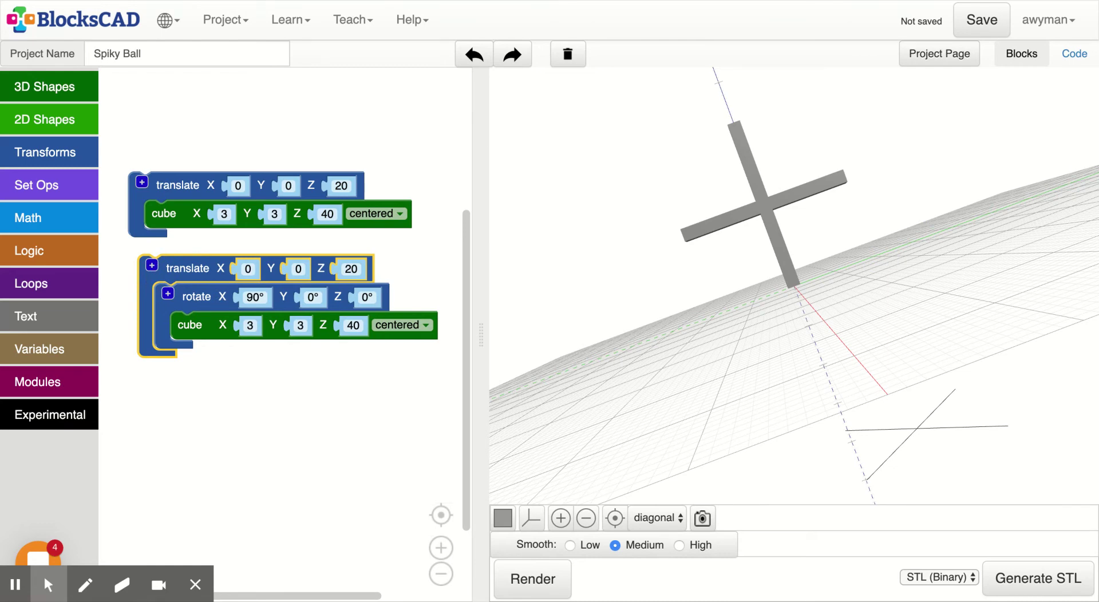
pyautogui.rightClick(179, 279)
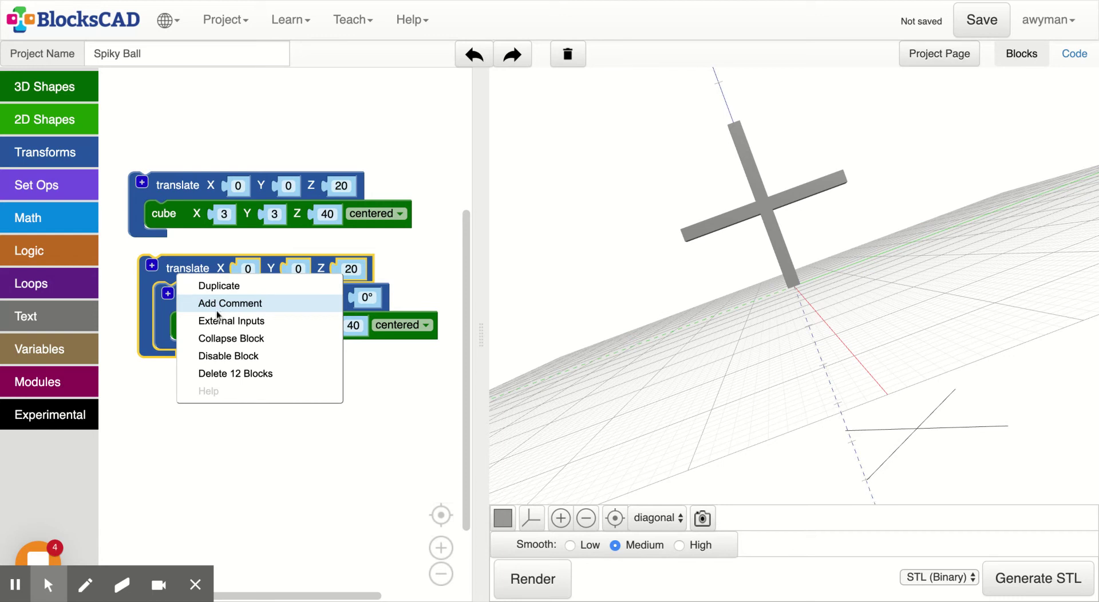
pyautogui.click(216, 291)
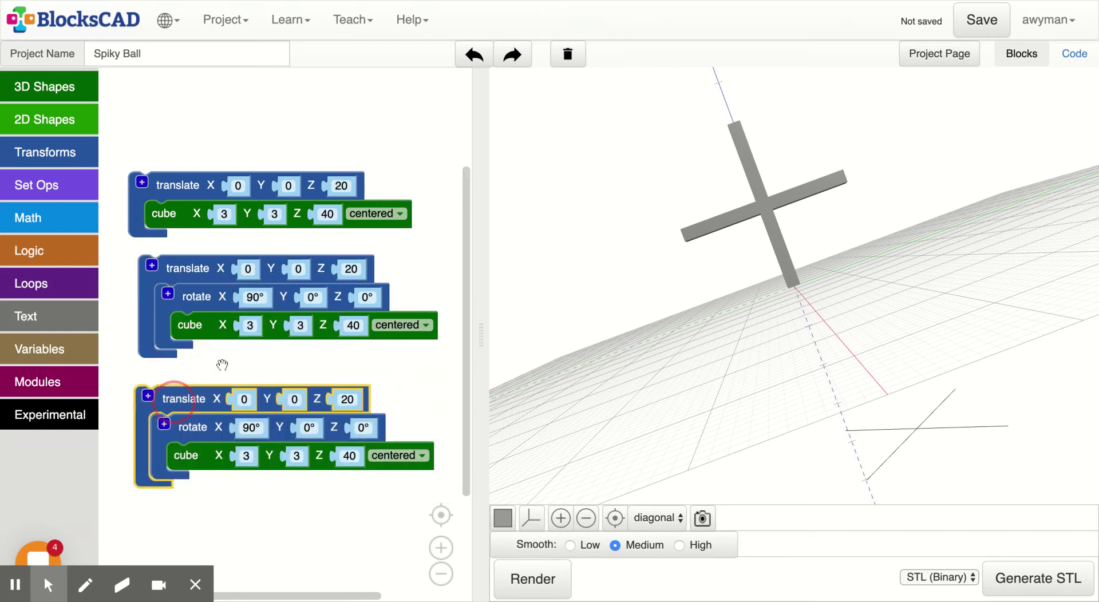
# Set the duplicated rotate block's X angle to 135° and render the model.
pyautogui.click(252, 428)
pyautogui.click(257, 448)
pyautogui.moveTo(257, 448); pyautogui.dragTo(236, 456)
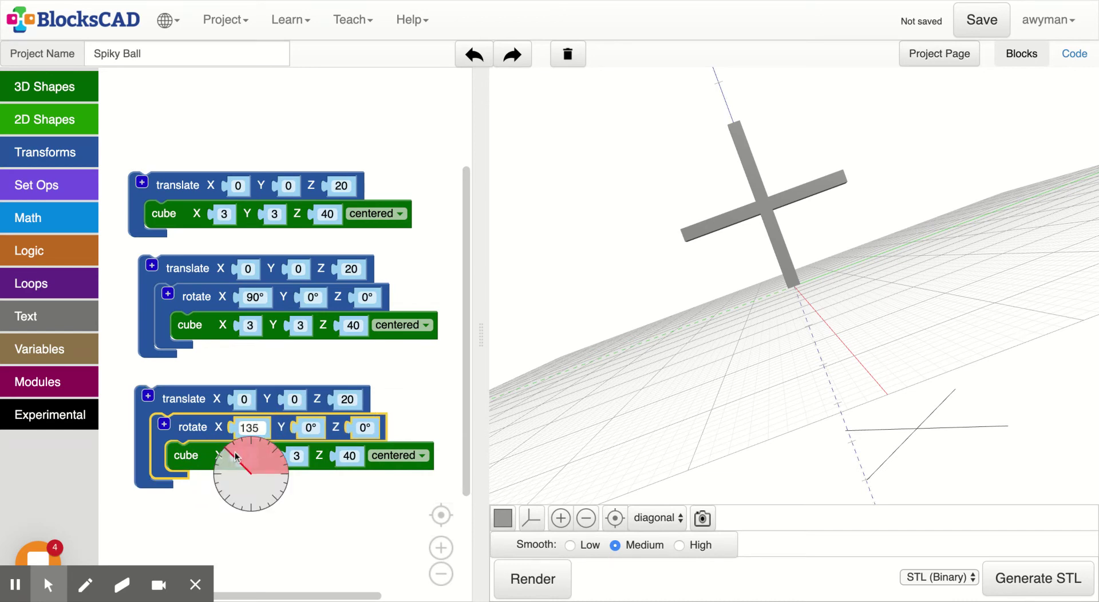
pyautogui.click(235, 455)
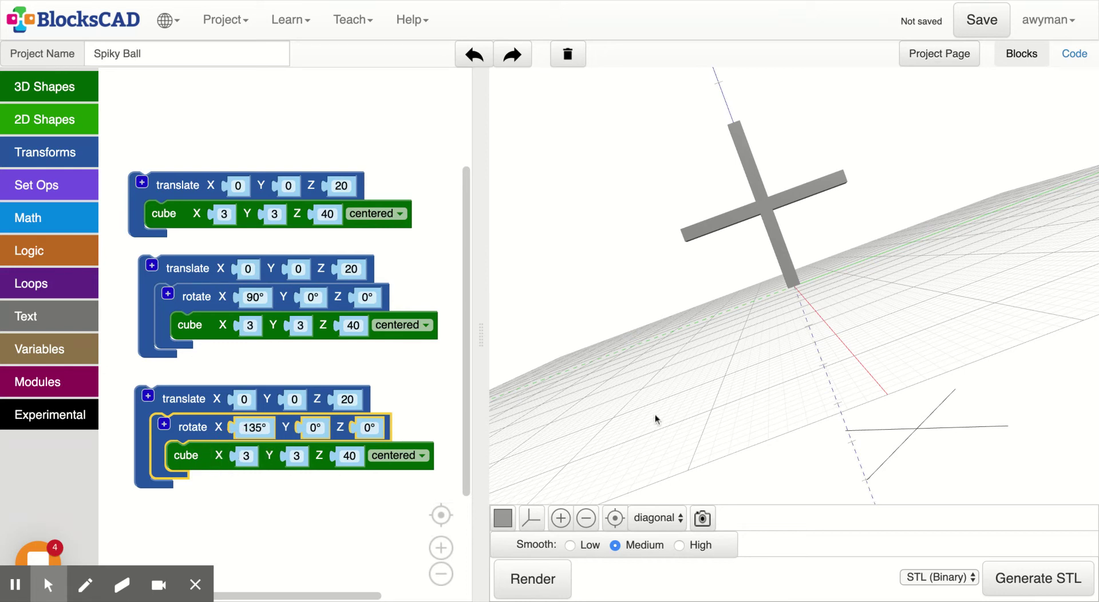
pyautogui.moveTo(699, 487); pyautogui.dragTo(680, 471)
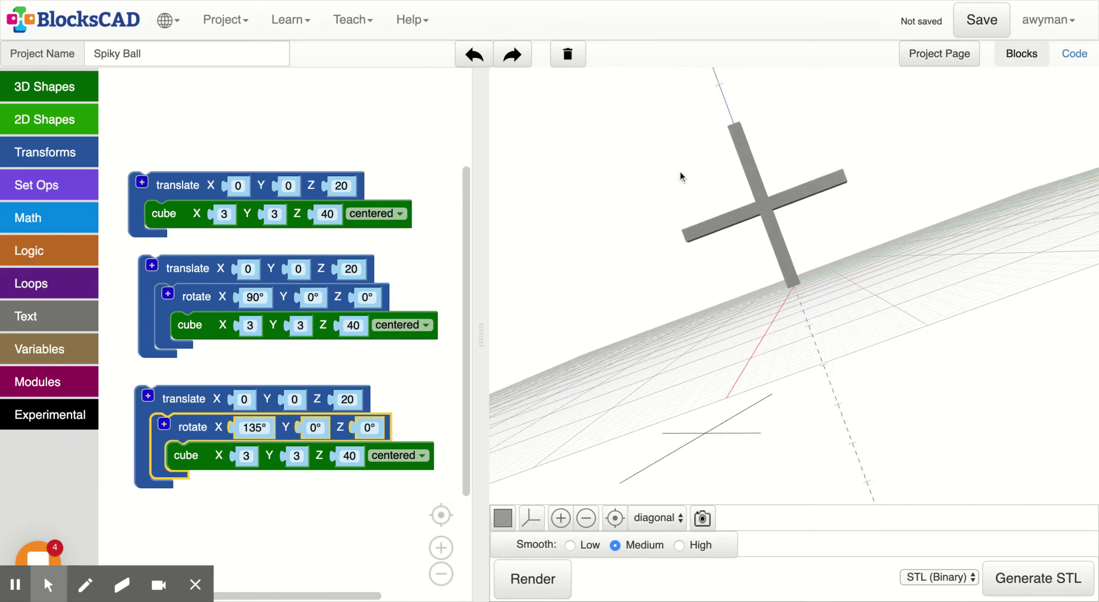
pyautogui.moveTo(681, 177); pyautogui.dragTo(759, 213)
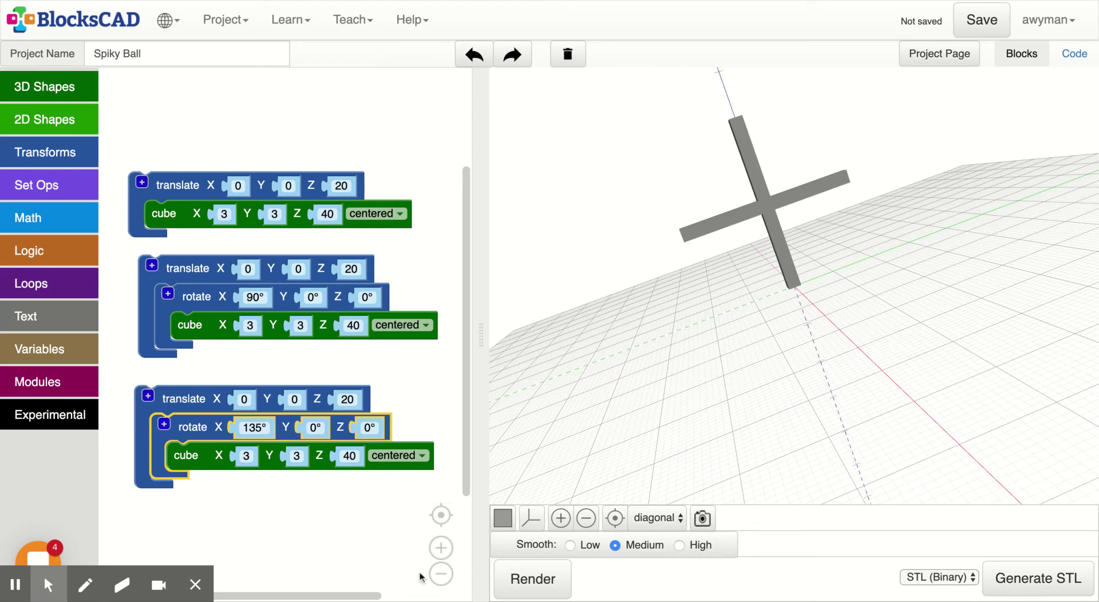
pyautogui.click(524, 581)
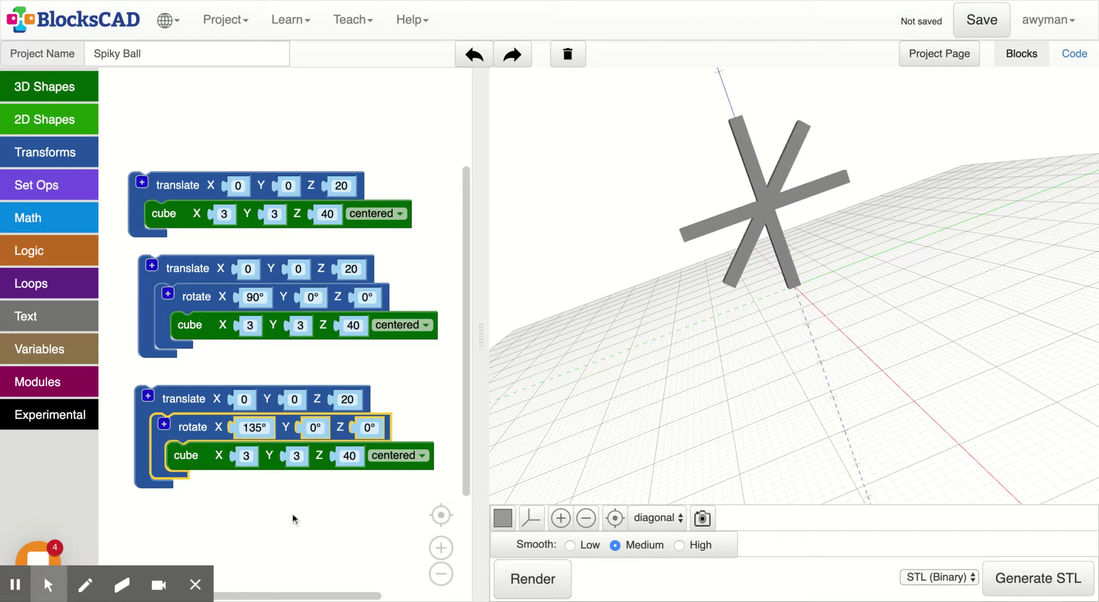
# Duplicate the translate block holding the 135° rotated cube.
pyautogui.click(261, 425)
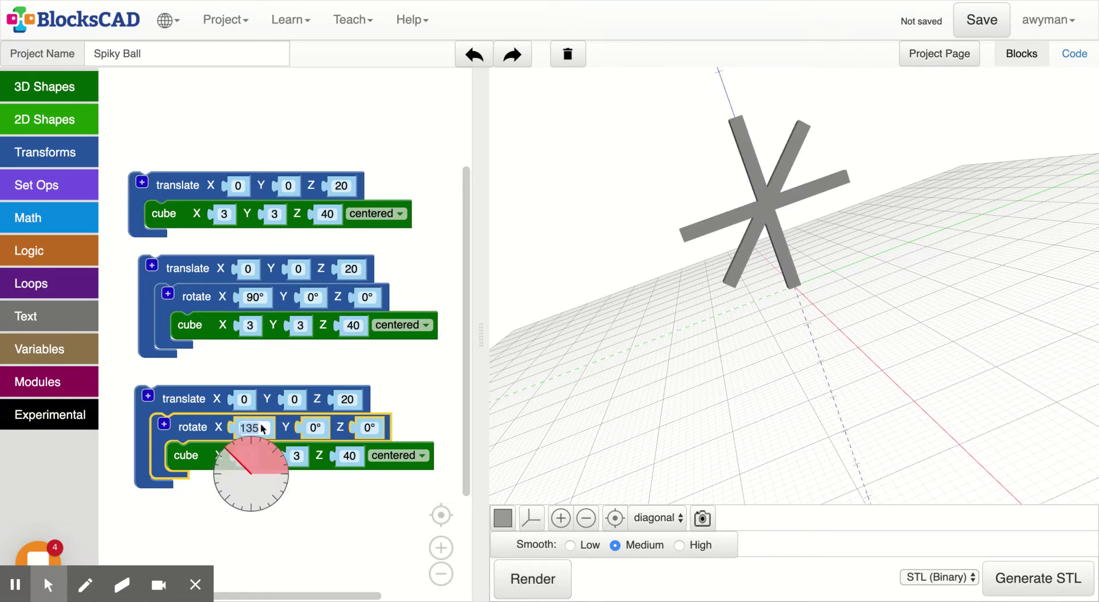
pyautogui.click(228, 455)
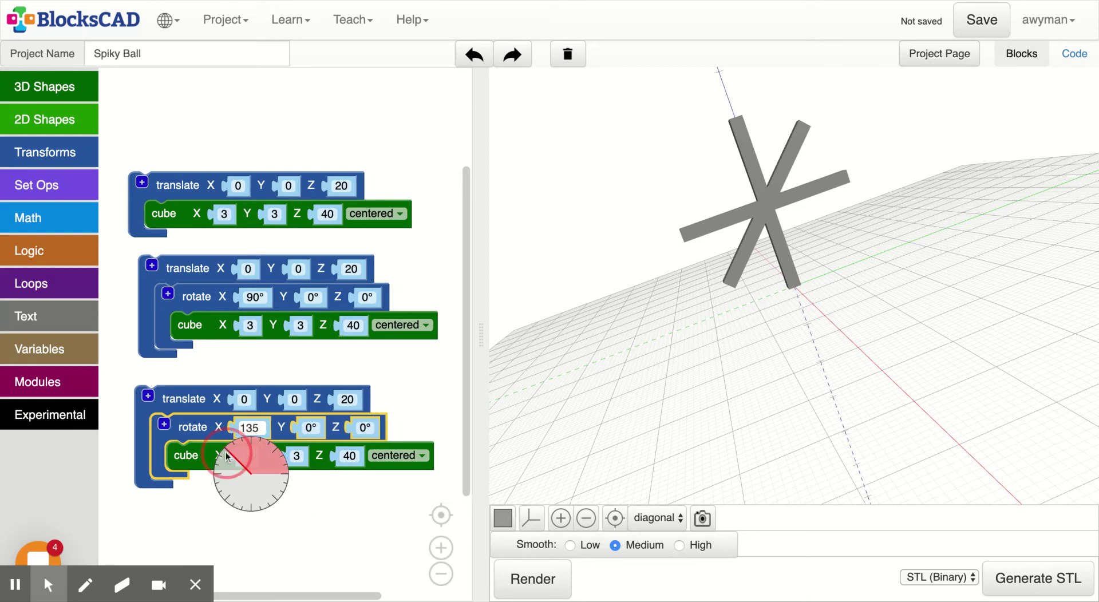
pyautogui.rightClick(194, 405)
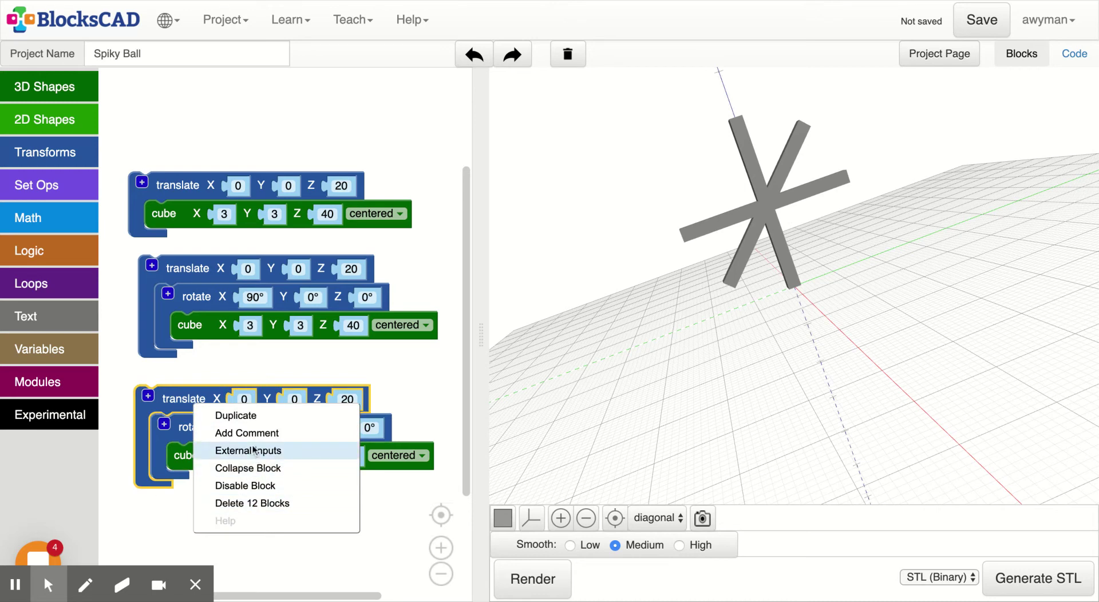
pyautogui.click(242, 415)
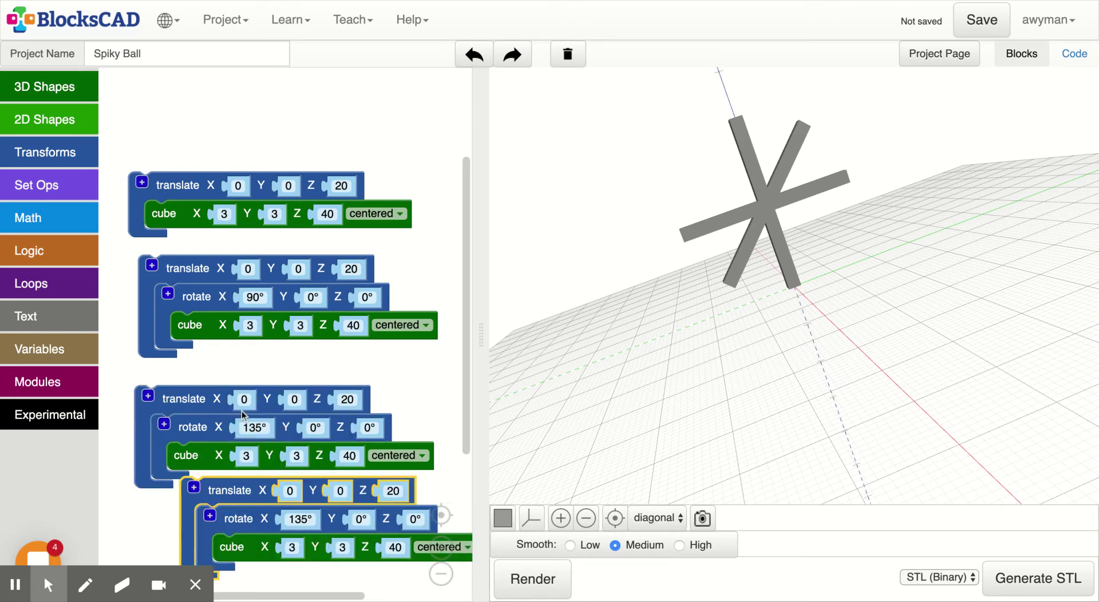
pyautogui.click(216, 489)
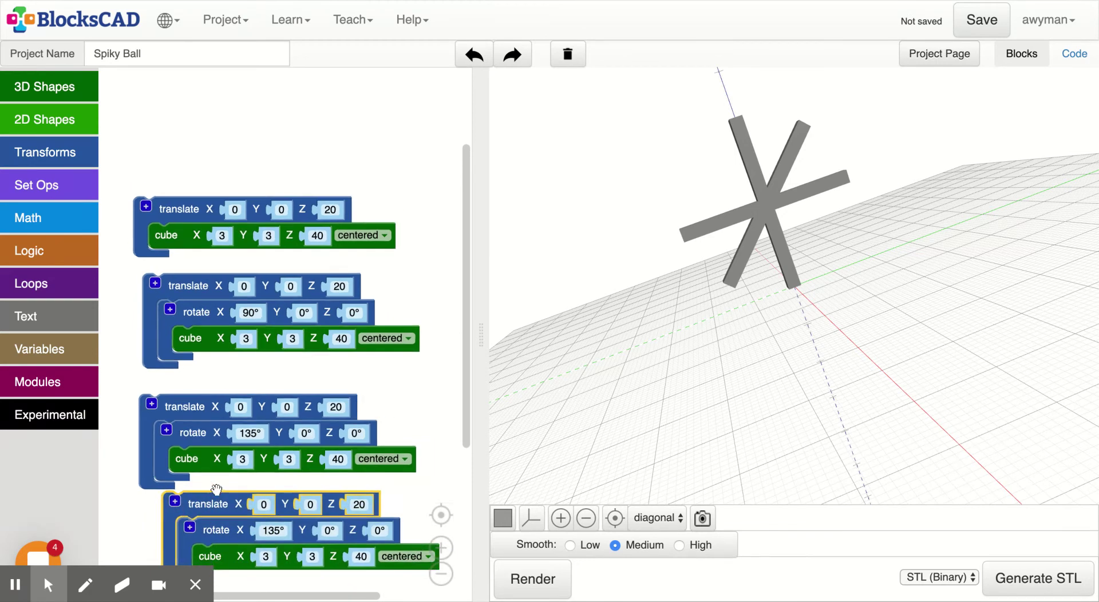
pyautogui.scroll(-1, 216, 490)
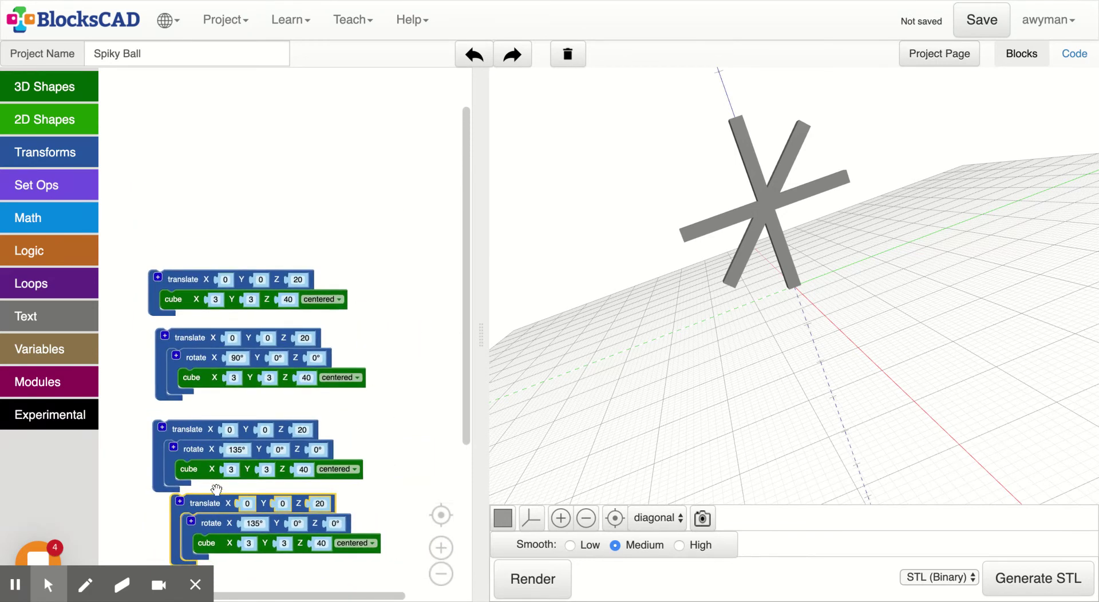
# Set the newest rotate block's X angle to 45° and render the model.
pyautogui.click(270, 528)
pyautogui.moveTo(241, 552); pyautogui.dragTo(282, 551)
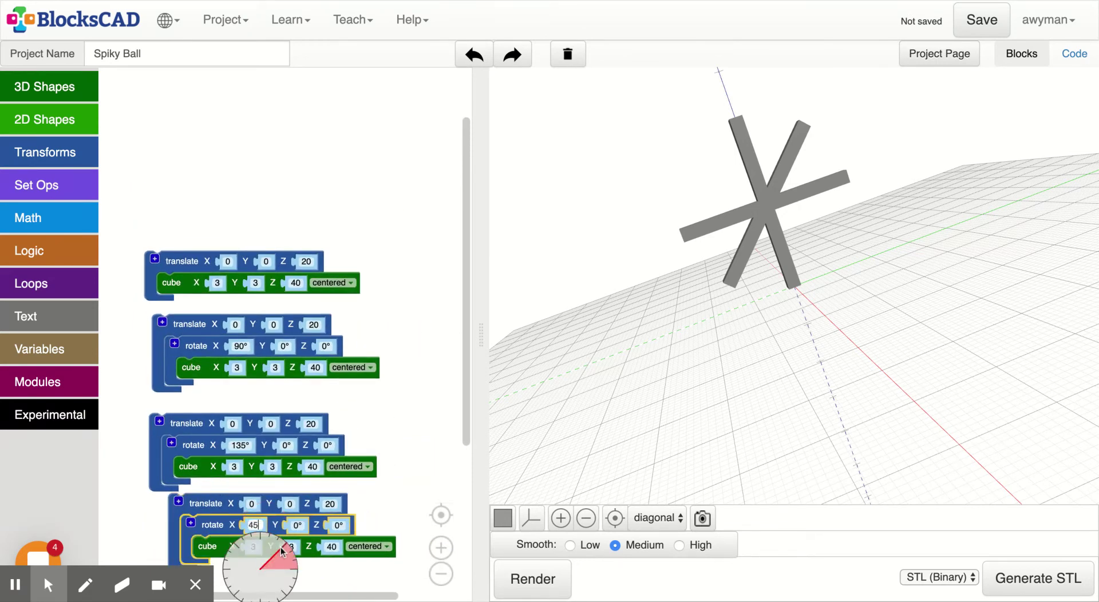
pyautogui.click(283, 552)
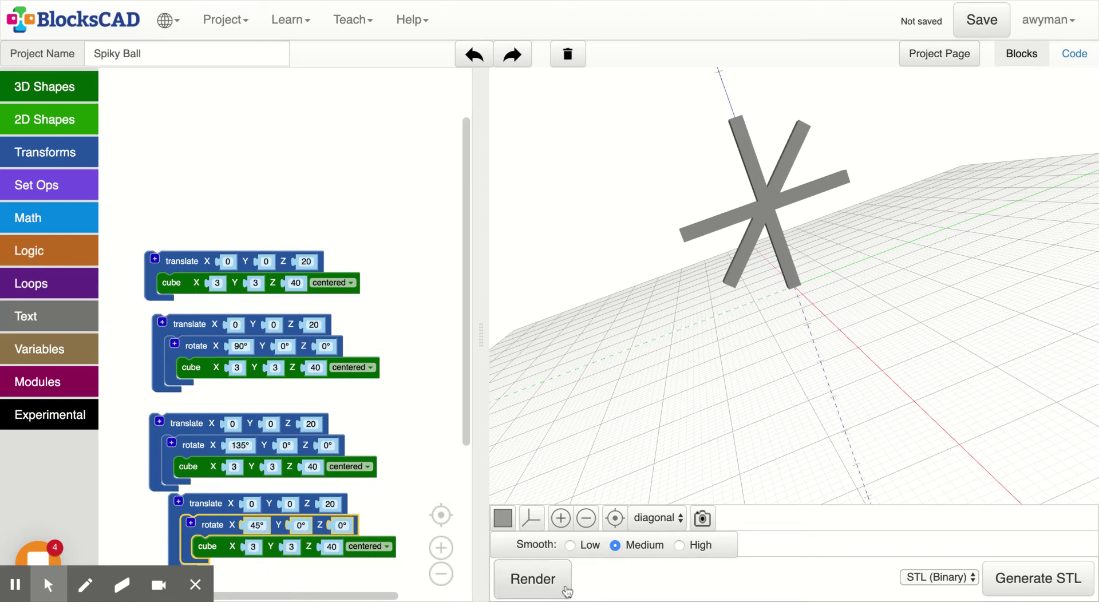
pyautogui.click(545, 581)
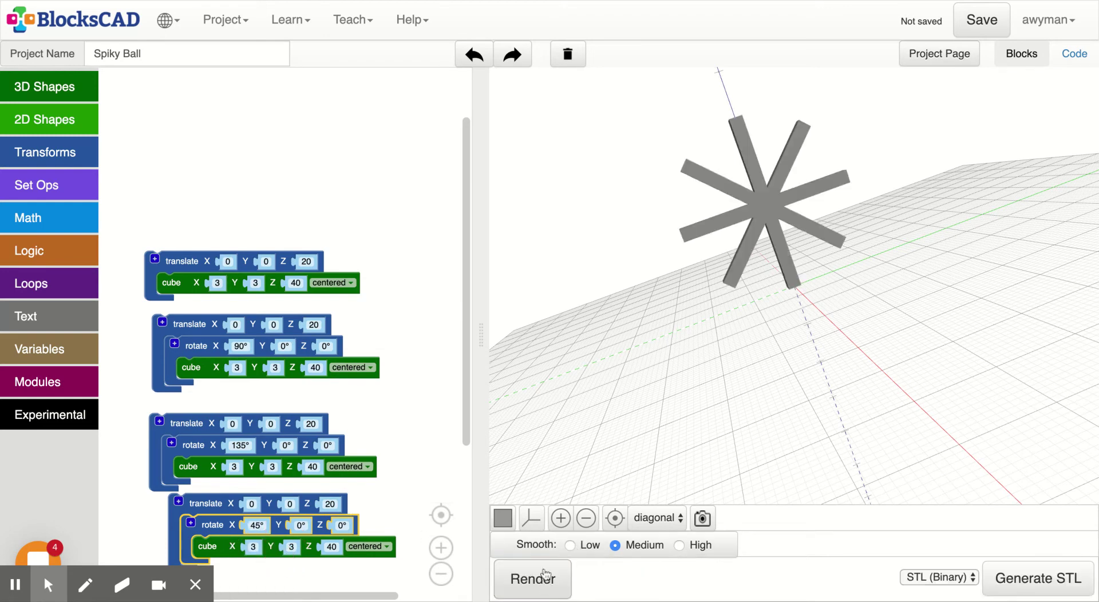
pyautogui.moveTo(714, 240); pyautogui.dragTo(502, 202)
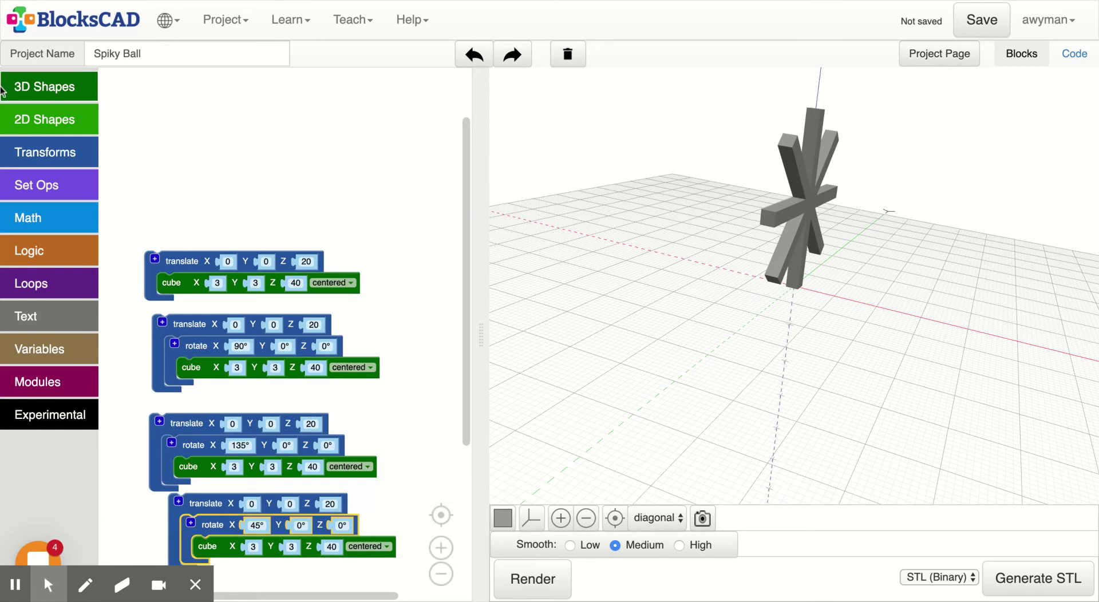
# Add a color block set to light blue and nest the unrotated cube's translate block inside it.
pyautogui.click(50, 153)
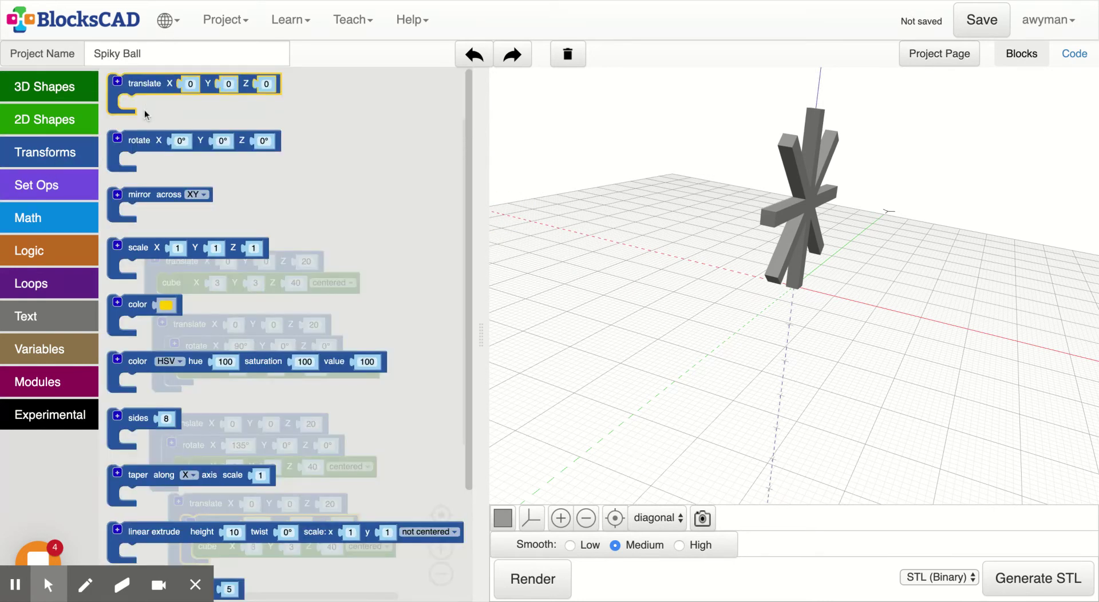
pyautogui.click(138, 304)
pyautogui.moveTo(139, 304); pyautogui.dragTo(241, 130)
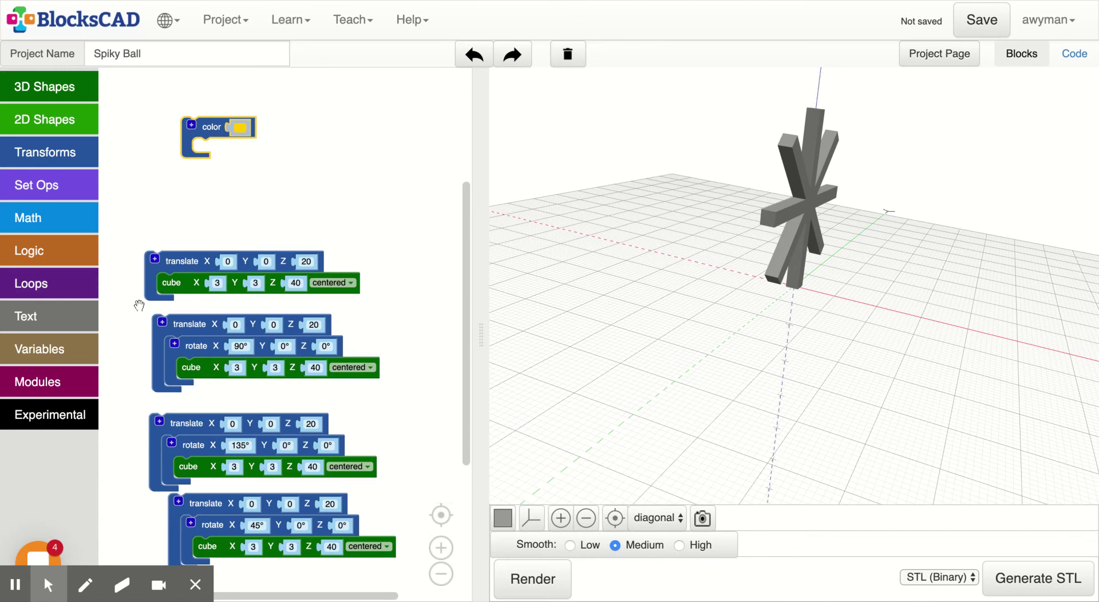
pyautogui.click(240, 130)
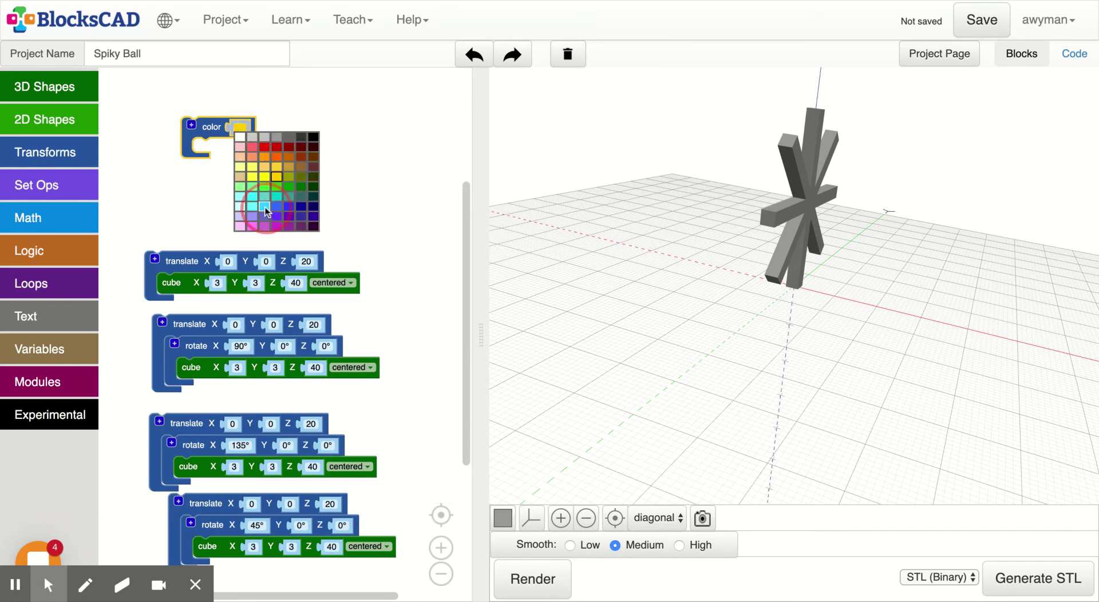
pyautogui.click(265, 207)
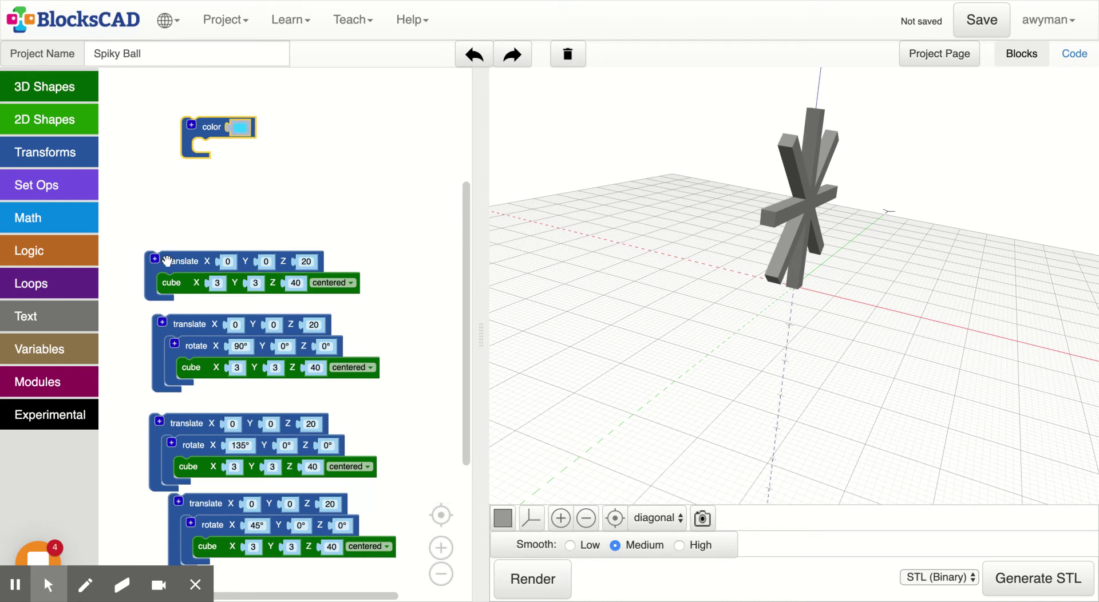
pyautogui.moveTo(166, 261); pyautogui.dragTo(216, 148)
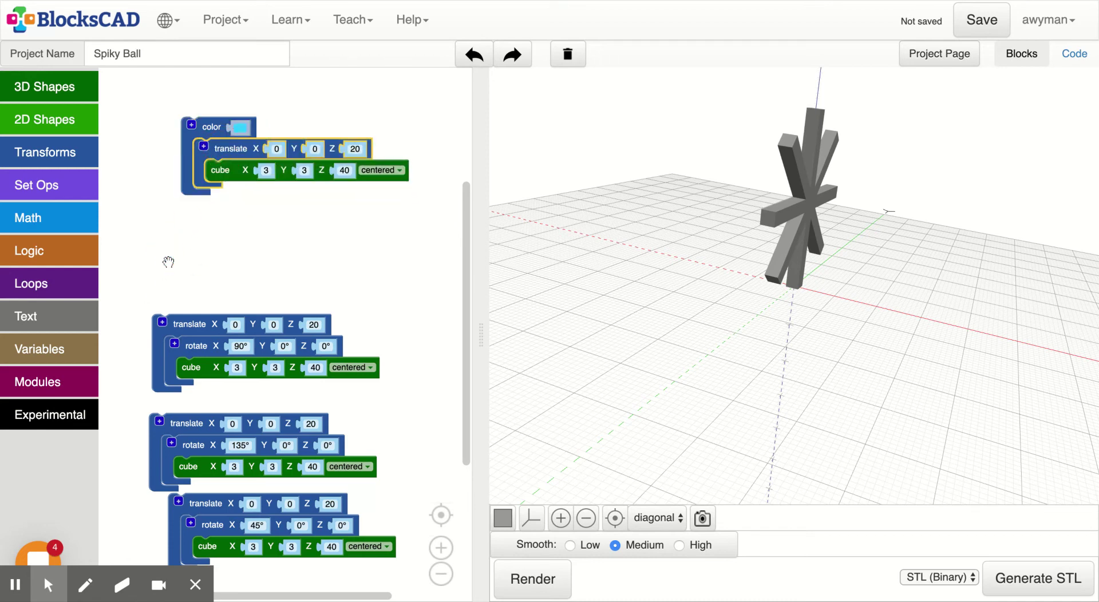
# Extend the color block with three more slots and nest the 90°, 135° and 45° bars' translate blocks in them.
pyautogui.click(192, 125)
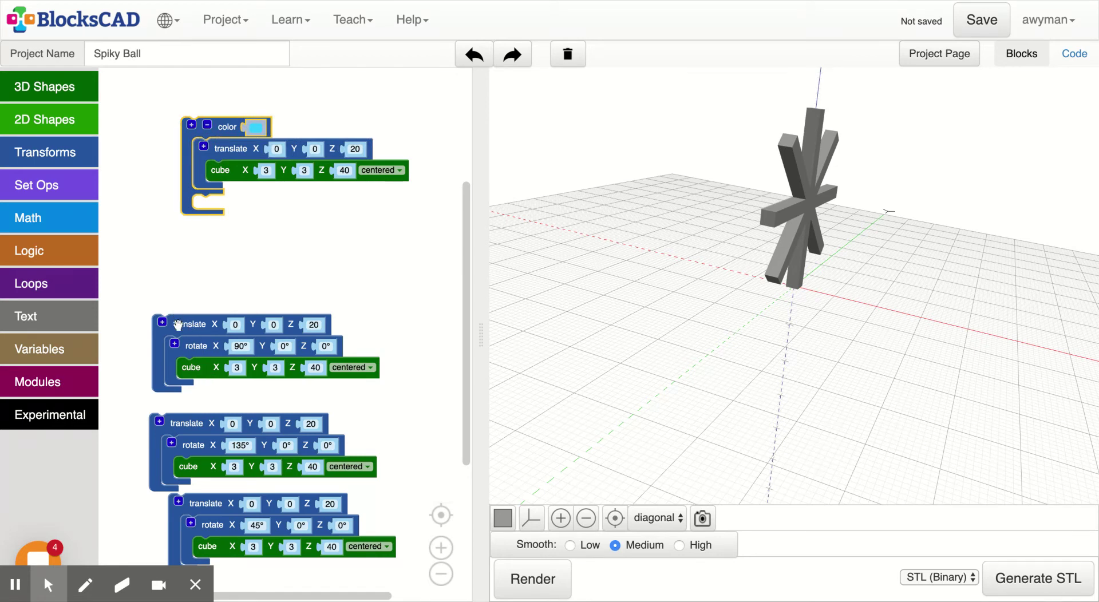
pyautogui.moveTo(178, 325); pyautogui.dragTo(220, 206)
pyautogui.click(191, 126)
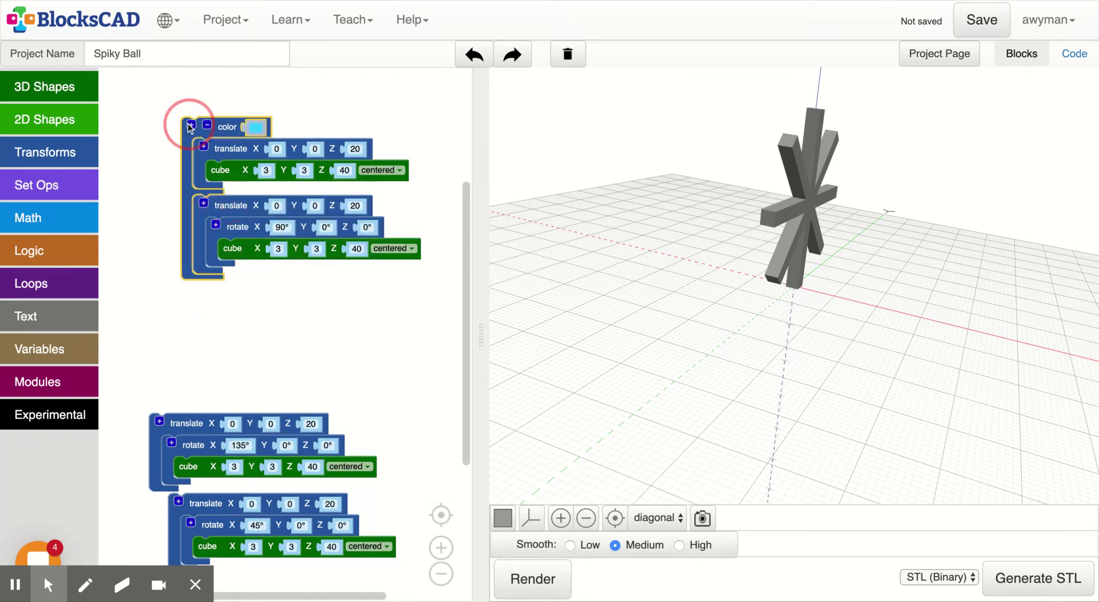
pyautogui.moveTo(207, 420); pyautogui.dragTo(252, 289)
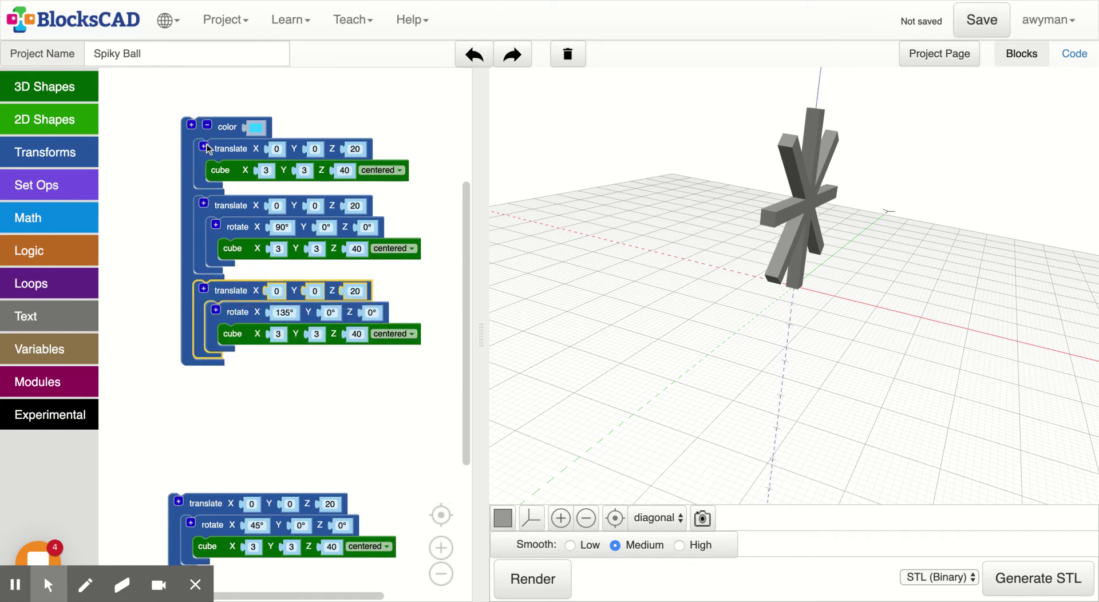
pyautogui.click(192, 126)
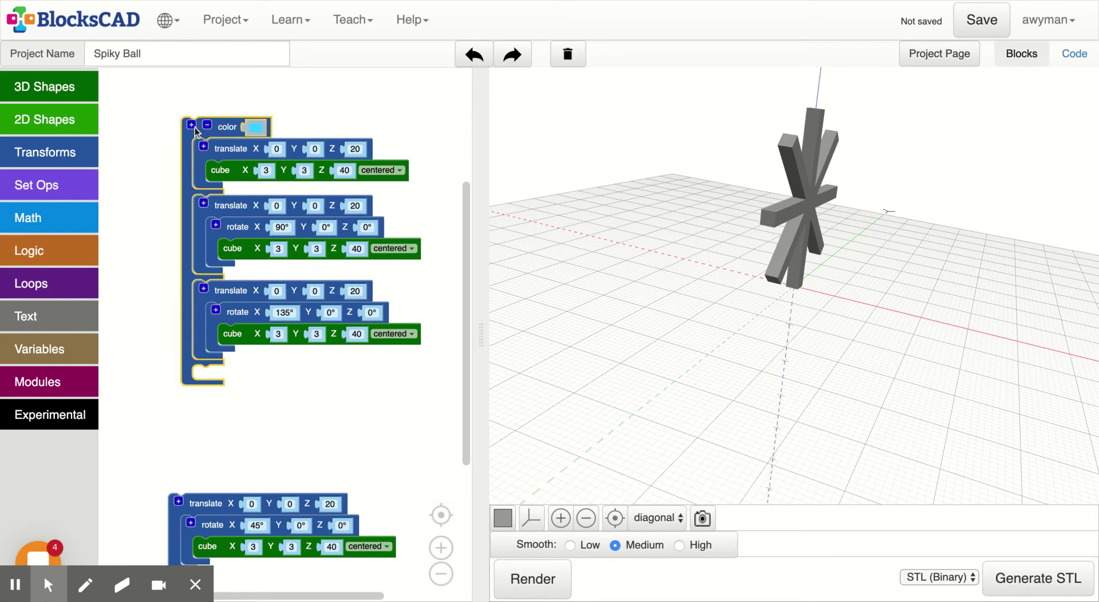
pyautogui.click(210, 504)
pyautogui.moveTo(211, 504); pyautogui.dragTo(236, 375)
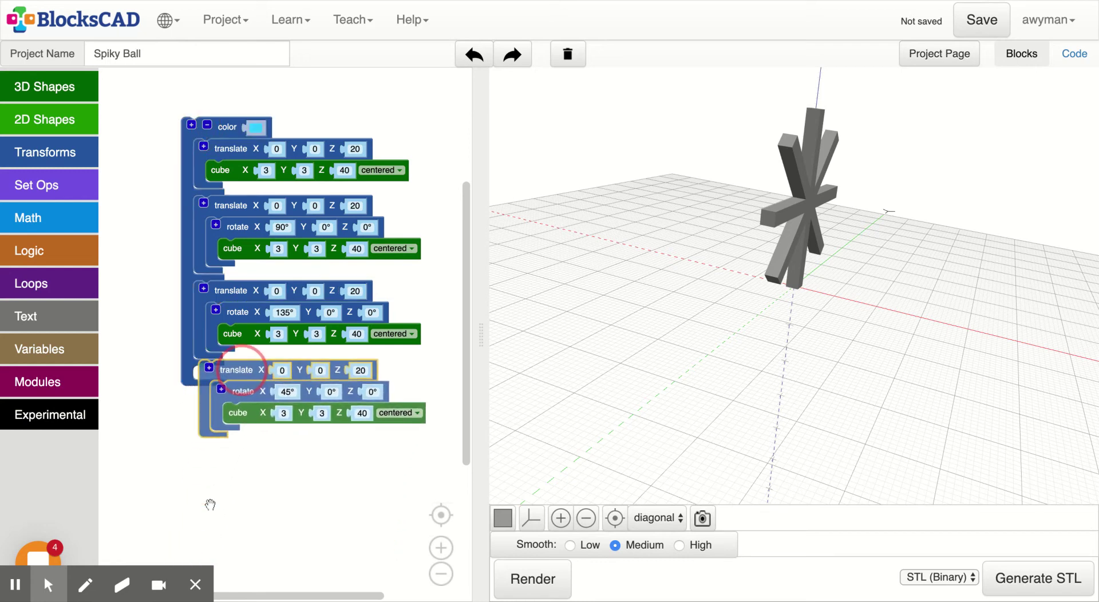
# Render the colored model and inspect it from another angle.
pyautogui.click(531, 574)
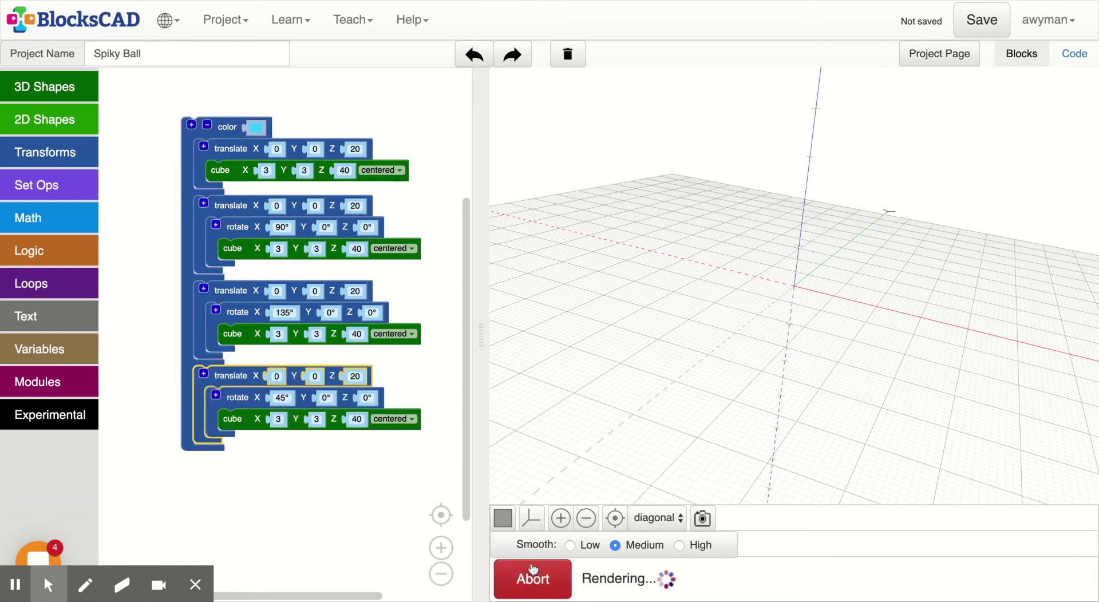
pyautogui.moveTo(502, 407); pyautogui.dragTo(602, 409)
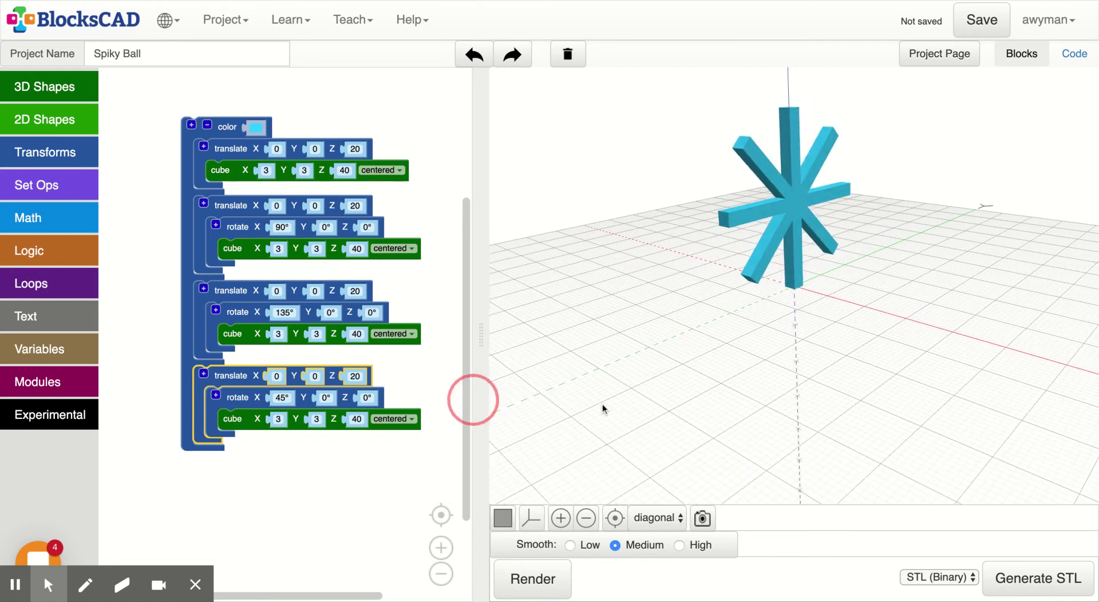
pyautogui.moveTo(569, 375); pyautogui.dragTo(532, 373)
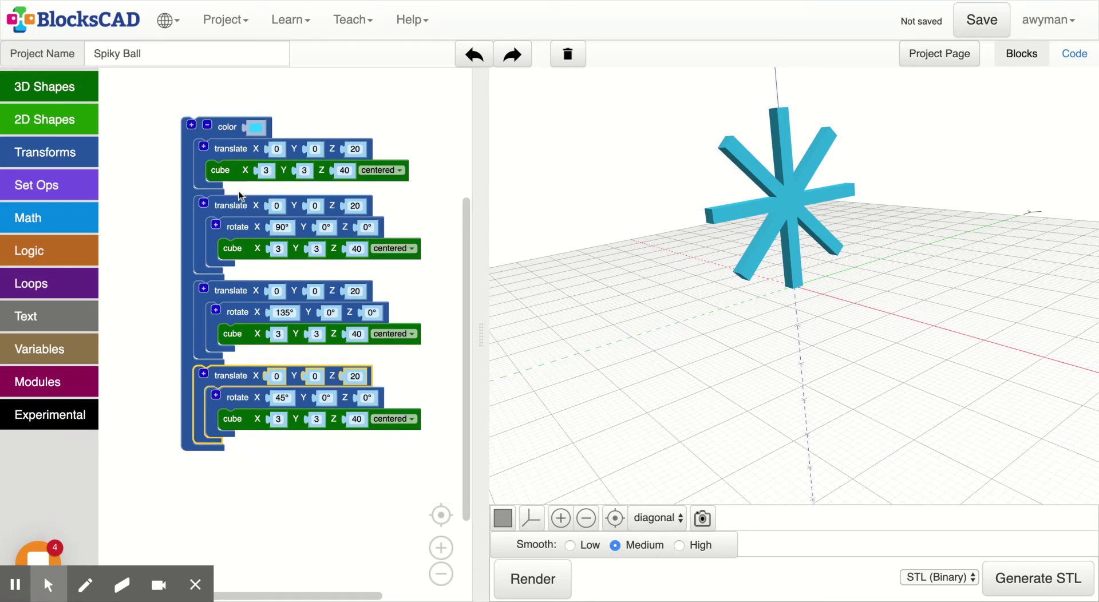
# Add a second slot to the first translate block, move the 90° rotate block into it, and delete the emptied translate block.
pyautogui.click(203, 148)
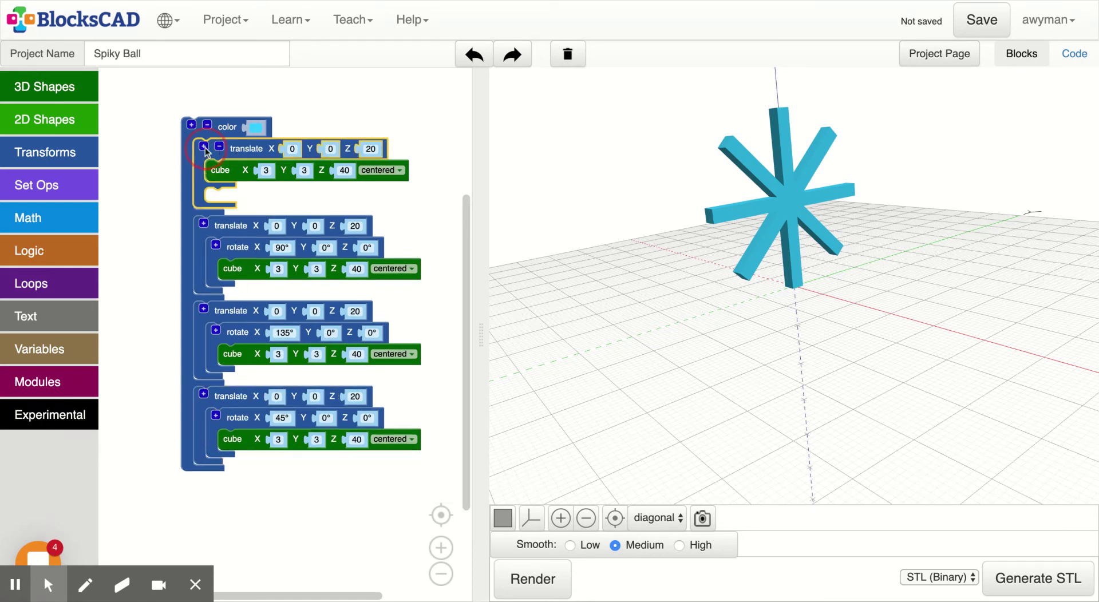
pyautogui.click(218, 228)
pyautogui.moveTo(221, 250); pyautogui.dragTo(221, 201)
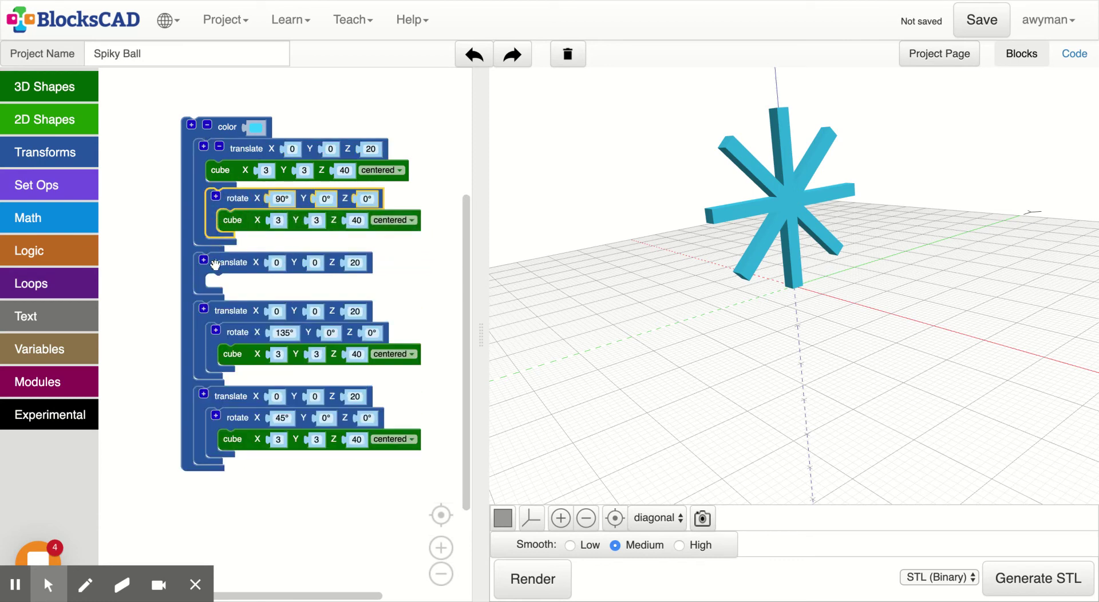
pyautogui.moveTo(216, 263); pyautogui.dragTo(69, 281)
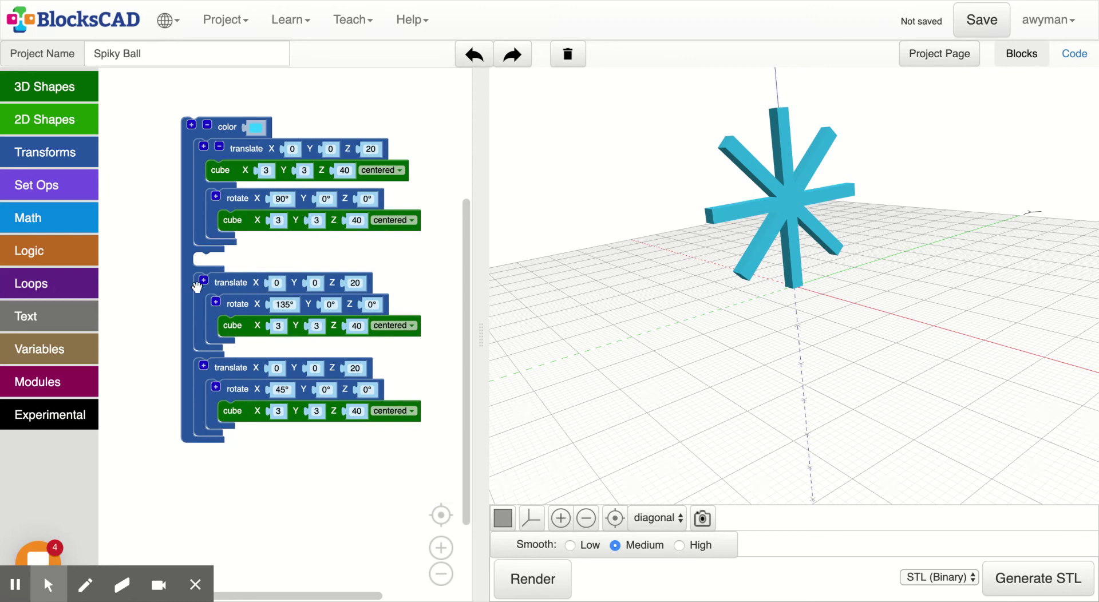
# Add a third slot to the first translate block, move the 135° rotate block into it, and delete the emptied translate block.
pyautogui.click(204, 146)
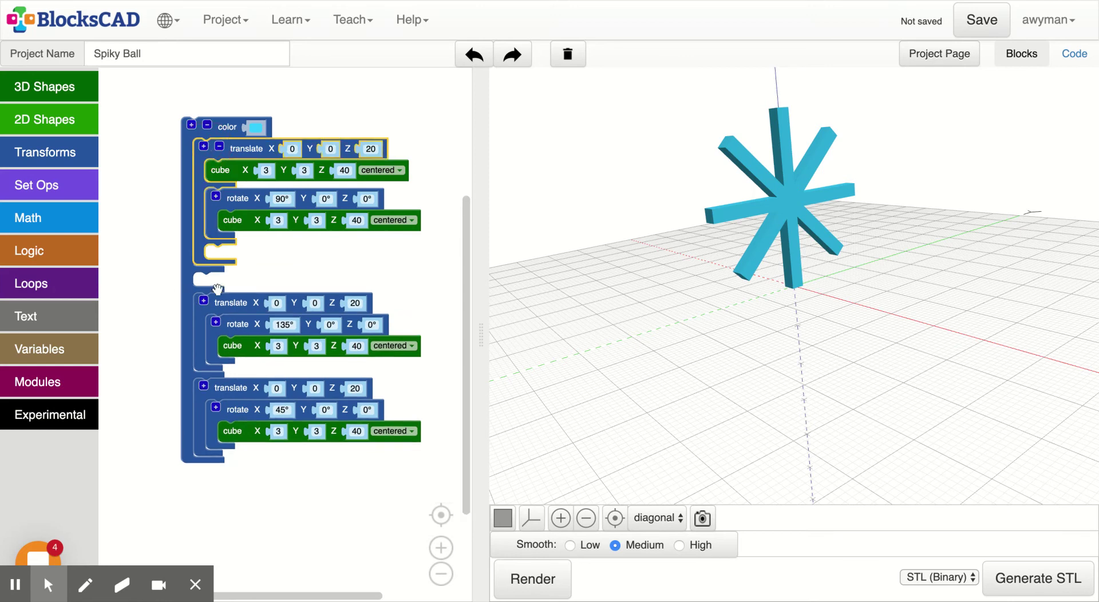
pyautogui.moveTo(232, 324); pyautogui.dragTo(231, 255)
pyautogui.moveTo(215, 340); pyautogui.dragTo(32, 284)
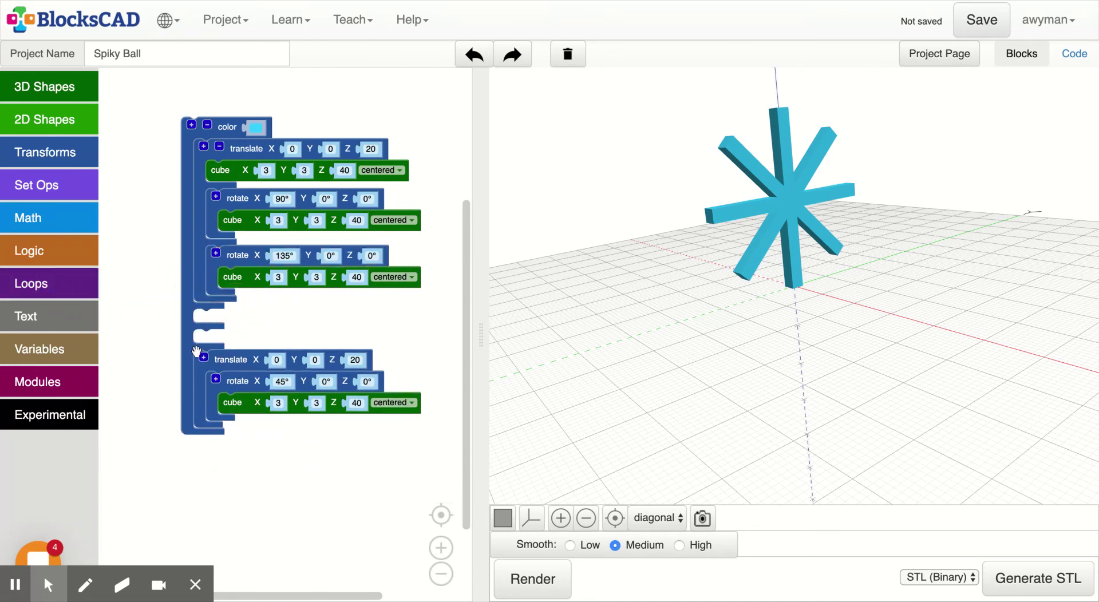
# Move the 45° rotate block directly into an empty slot of the color block and delete its emptied translate block.
pyautogui.moveTo(228, 385); pyautogui.dragTo(217, 327)
pyautogui.moveTo(226, 387); pyautogui.dragTo(49, 319)
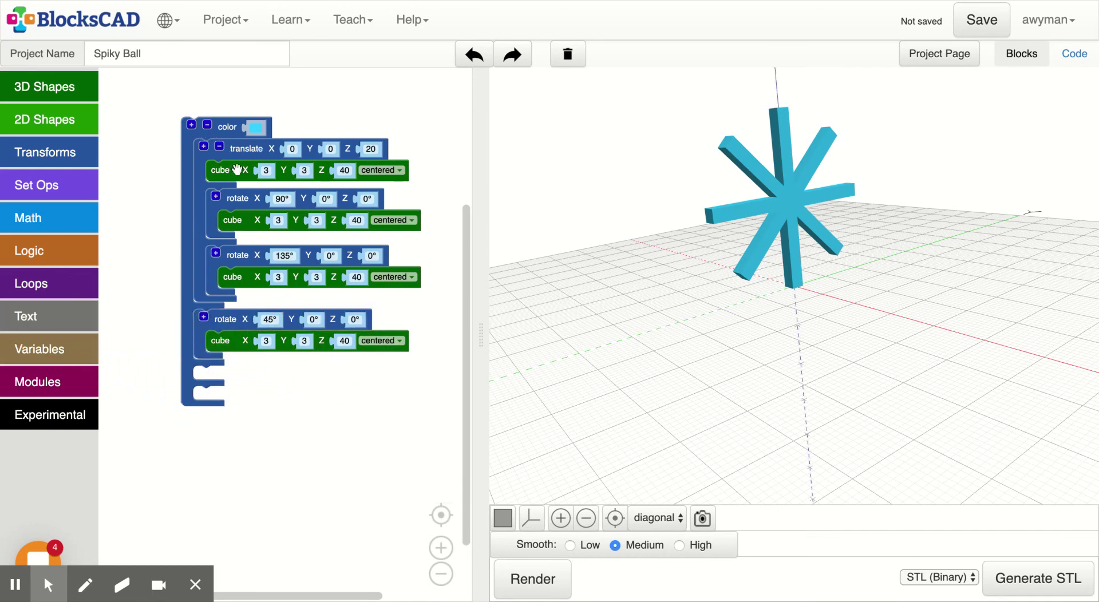
# Remove the two empty slots from the color block and render the model.
pyautogui.click(208, 126)
pyautogui.click(208, 126)
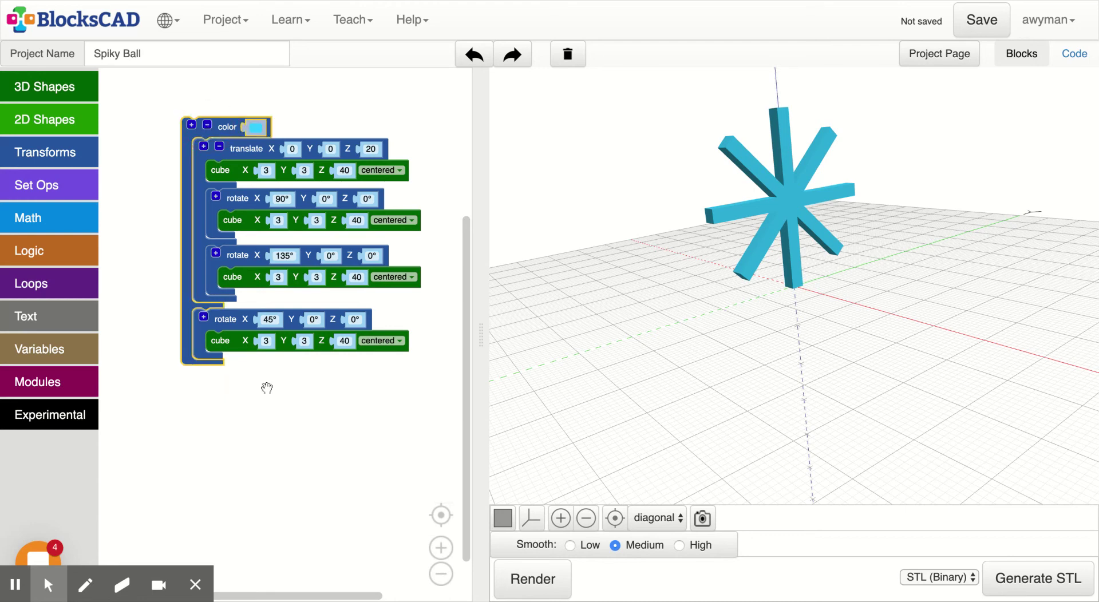
pyautogui.click(534, 579)
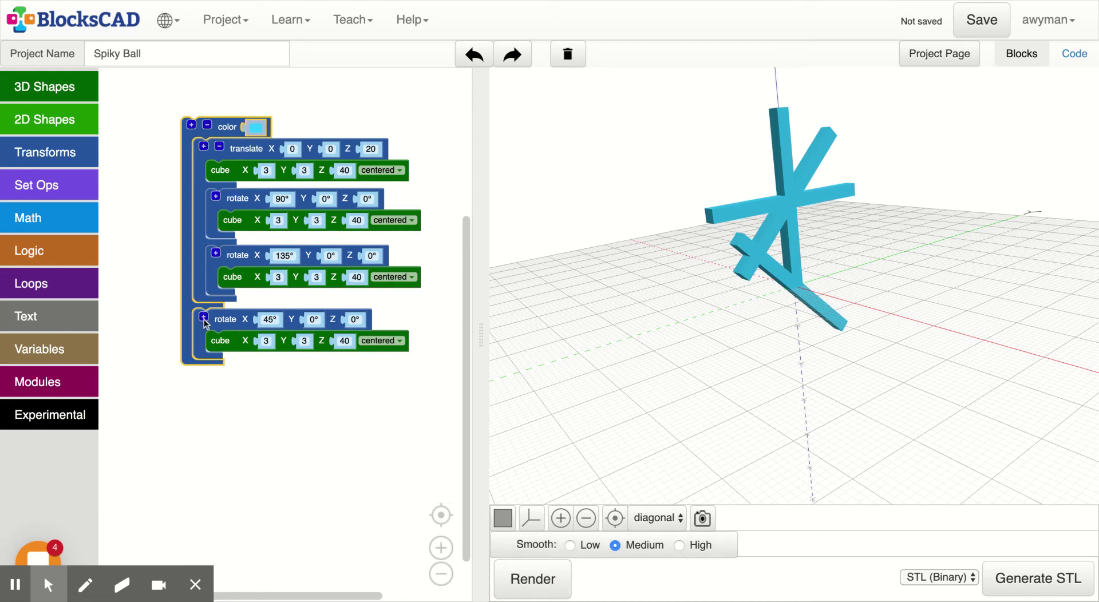
# Detach the 45° rotate block from the color block and remove the color block's leftover second slot.
pyautogui.moveTo(202, 322)
pyautogui.mouseDown()
pyautogui.moveTo(217, 309)
pyautogui.moveTo(205, 320)
pyautogui.mouseUp()
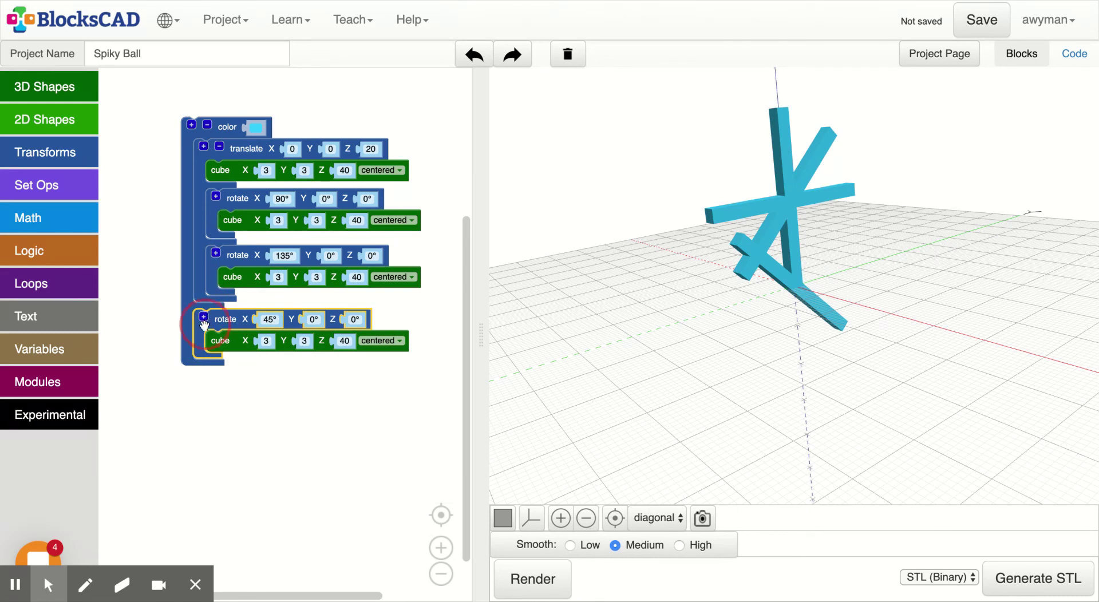
pyautogui.moveTo(203, 325); pyautogui.dragTo(213, 380)
pyautogui.click(208, 125)
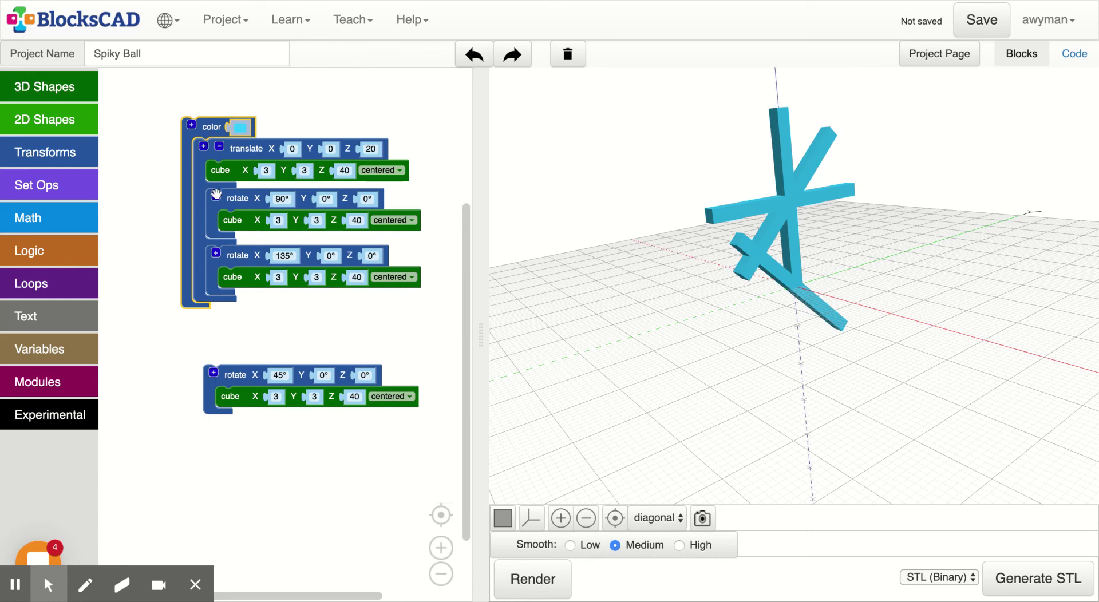
# Add a fourth slot to the shared translate block and nest the detached 45° rotate block in it.
pyautogui.click(204, 148)
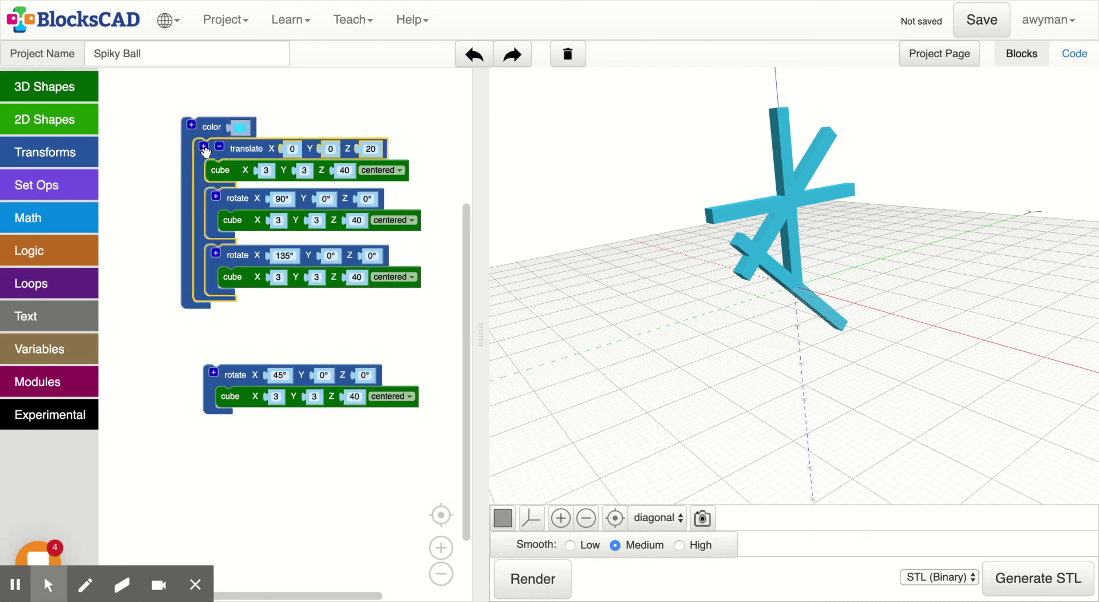
pyautogui.click(204, 147)
pyautogui.moveTo(222, 378); pyautogui.dragTo(224, 316)
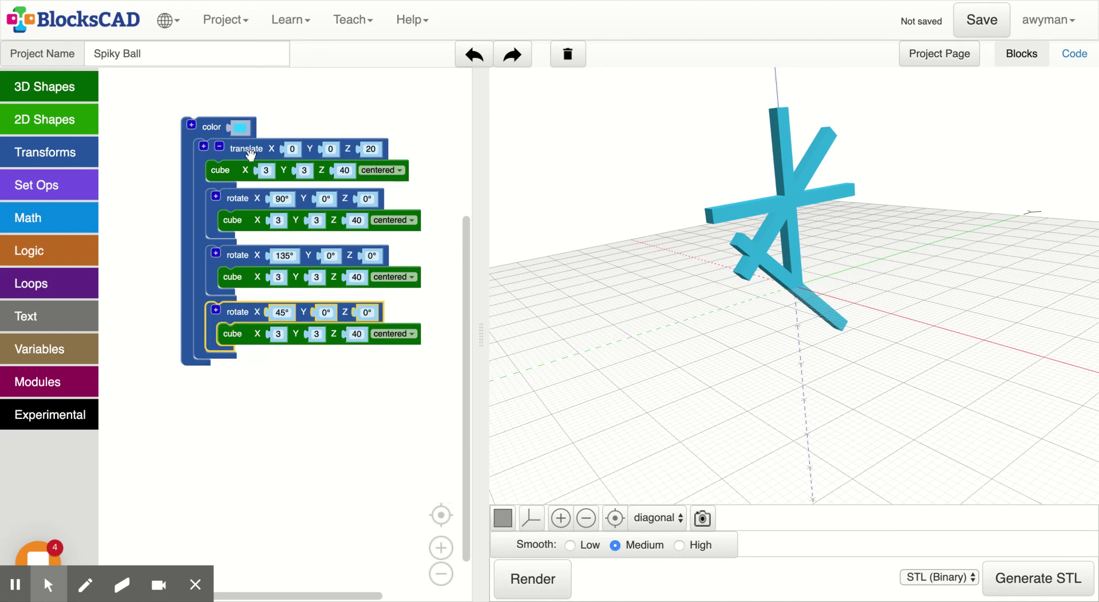
# Pull the shared translate block with all four bars out of the color block and put it back.
pyautogui.moveTo(250, 154); pyautogui.dragTo(239, 289)
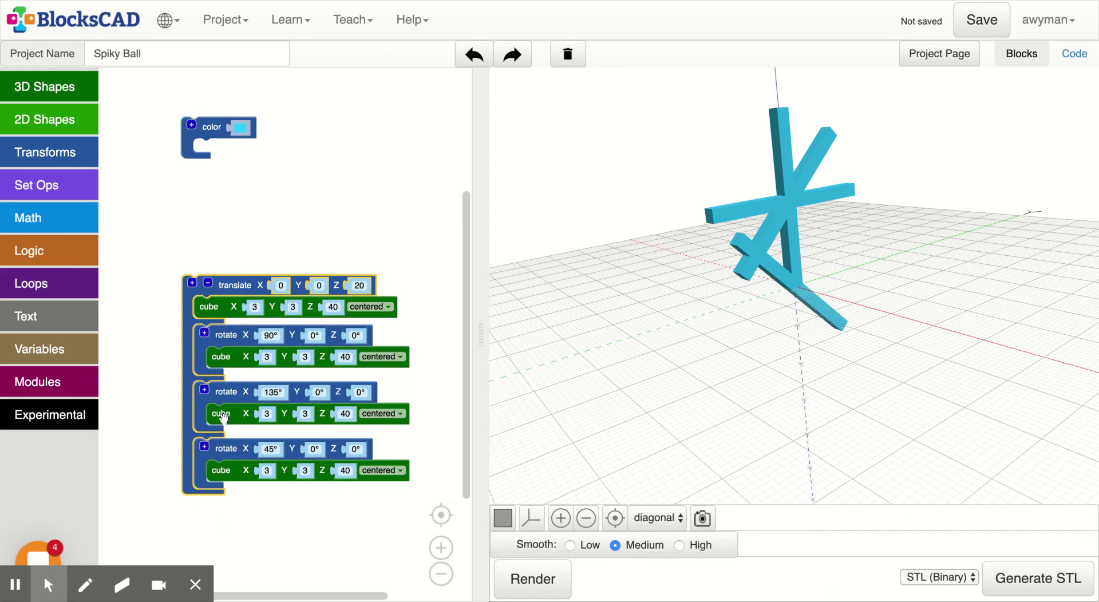
pyautogui.moveTo(228, 284); pyautogui.dragTo(240, 150)
# Render the regrouped model and inspect the four crossing bars from several angles.
pyautogui.click(533, 582)
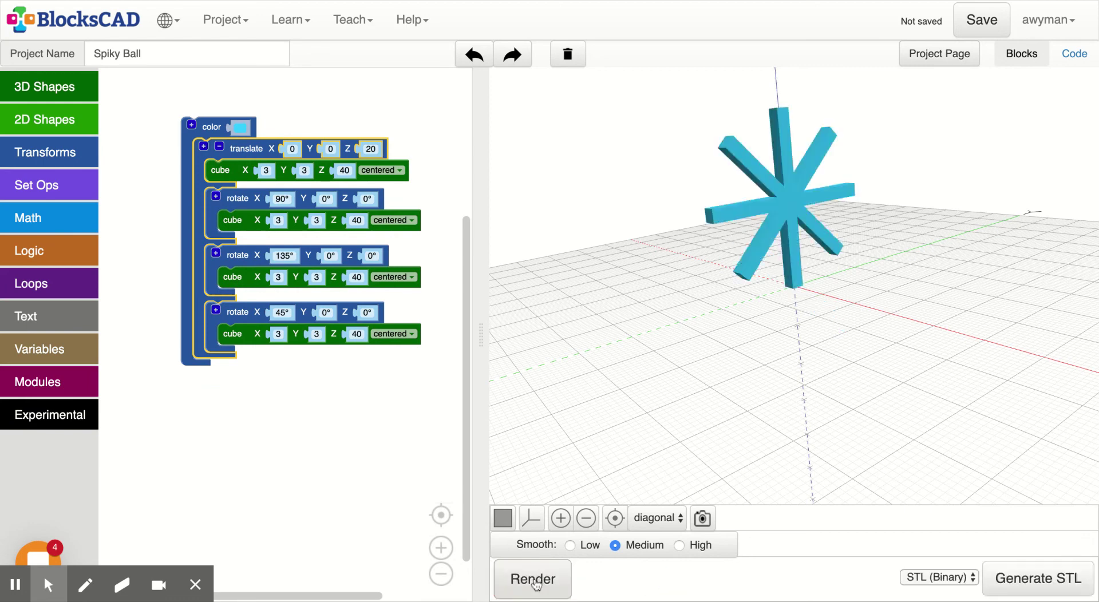
pyautogui.moveTo(738, 217); pyautogui.dragTo(753, 222)
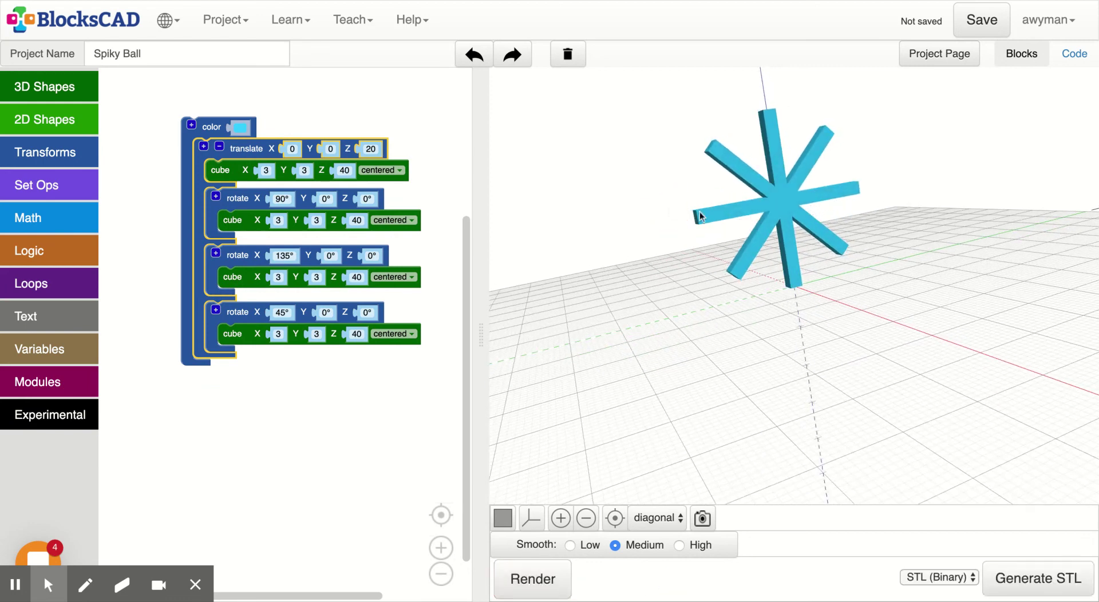
pyautogui.moveTo(711, 220)
pyautogui.mouseDown()
pyautogui.moveTo(723, 221)
pyautogui.moveTo(708, 218)
pyautogui.mouseUp()
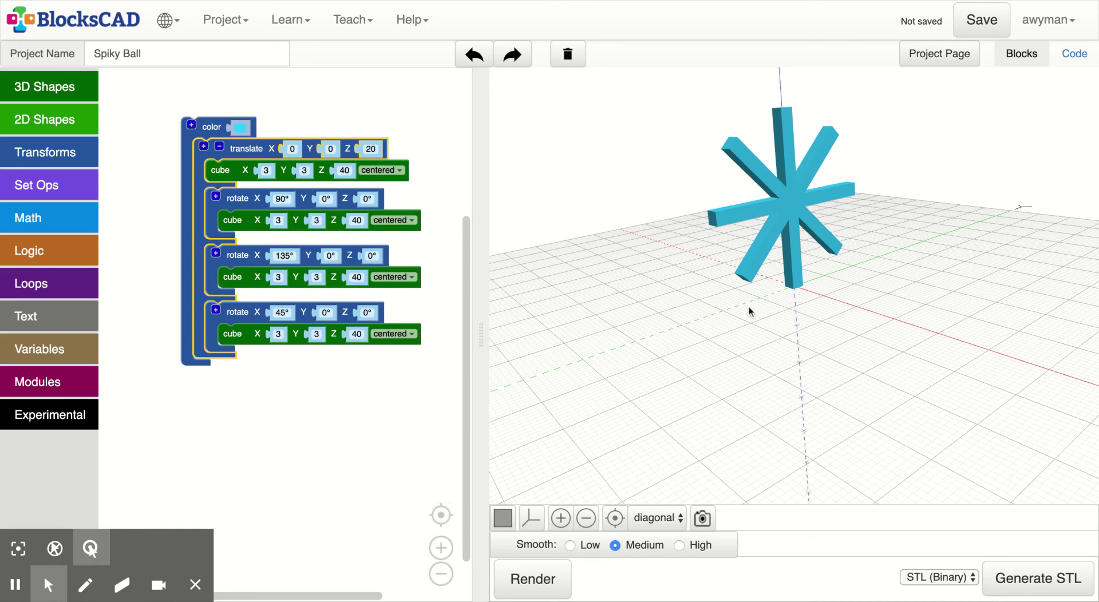
pyautogui.moveTo(755, 287); pyautogui.dragTo(624, 246)
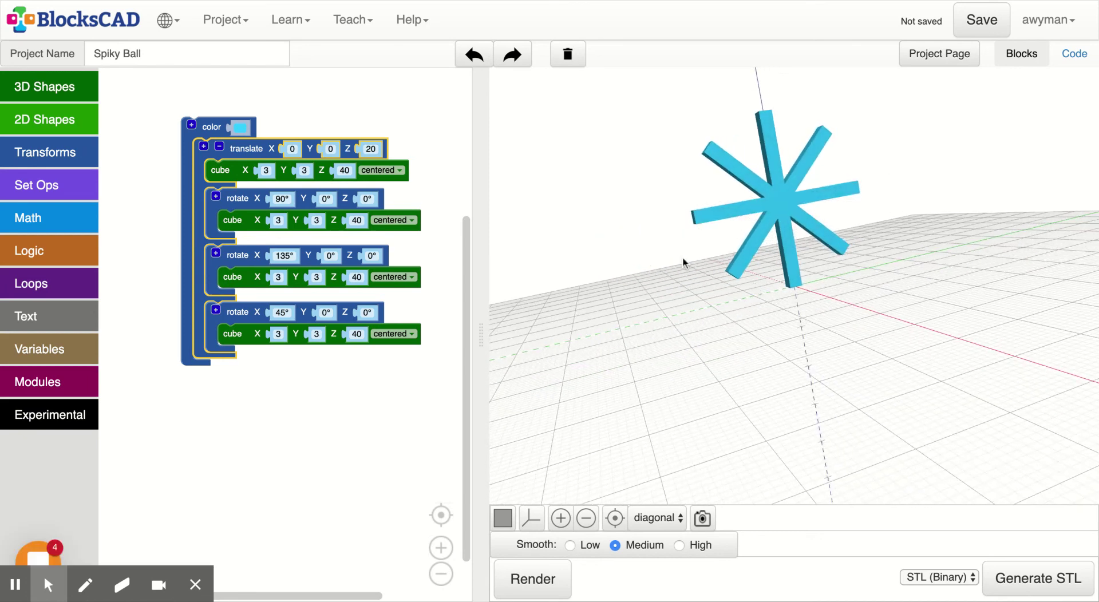
pyautogui.moveTo(744, 272); pyautogui.dragTo(662, 290)
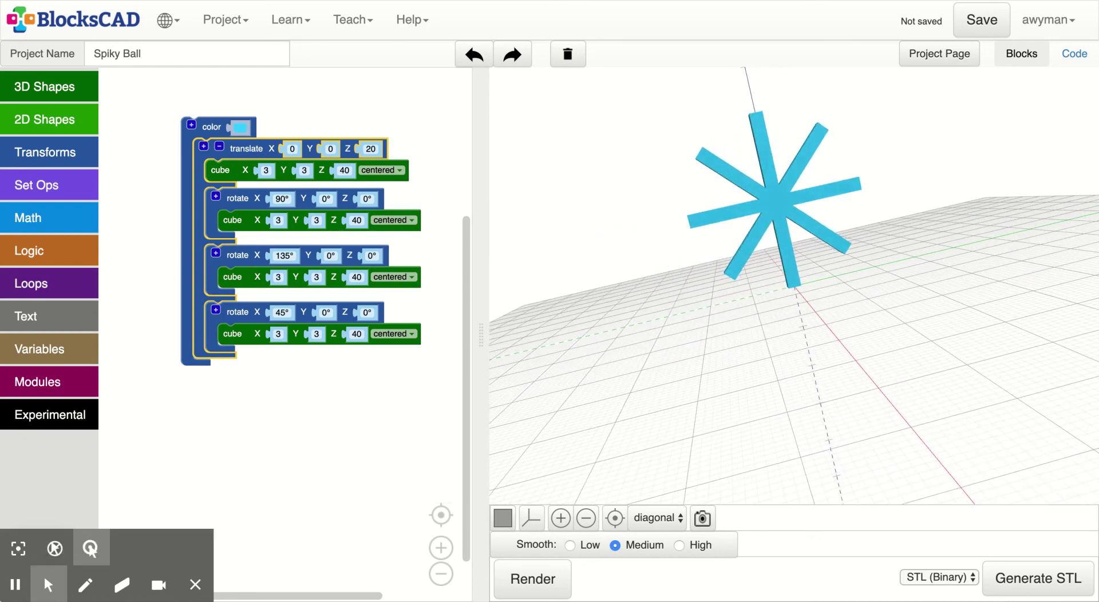